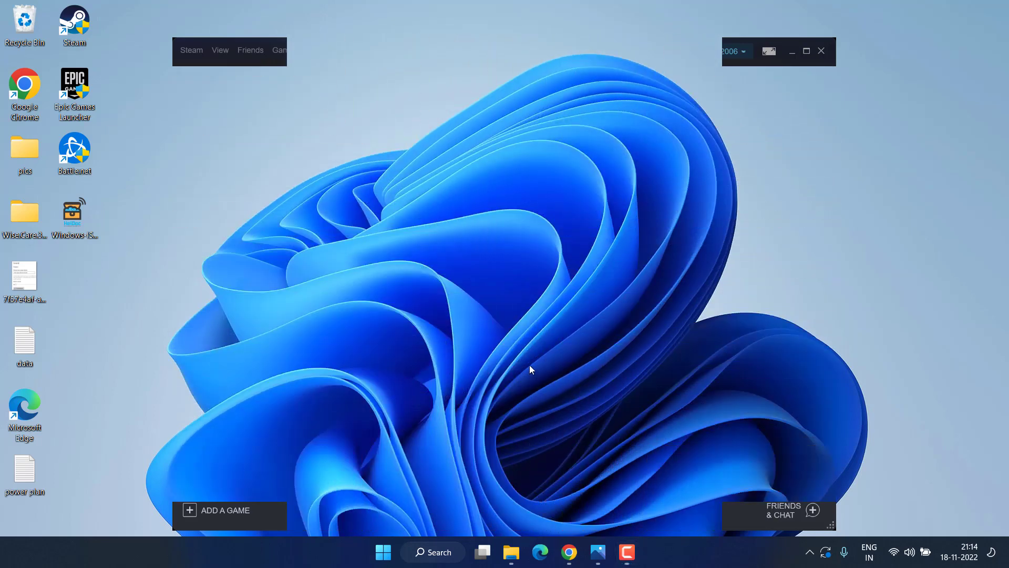
# Step: Open the Windows Settings app with Win+I
pyautogui.press('super+i')
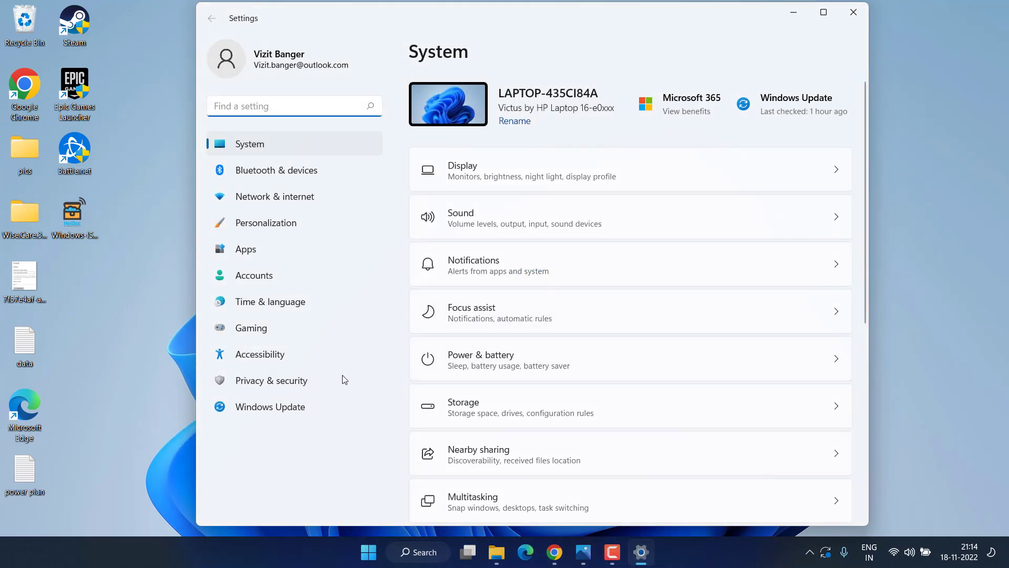
# Step: Tick the Windows 11 version 22H2 and HP driver optional updates, then close Settings
pyautogui.click(292, 408)
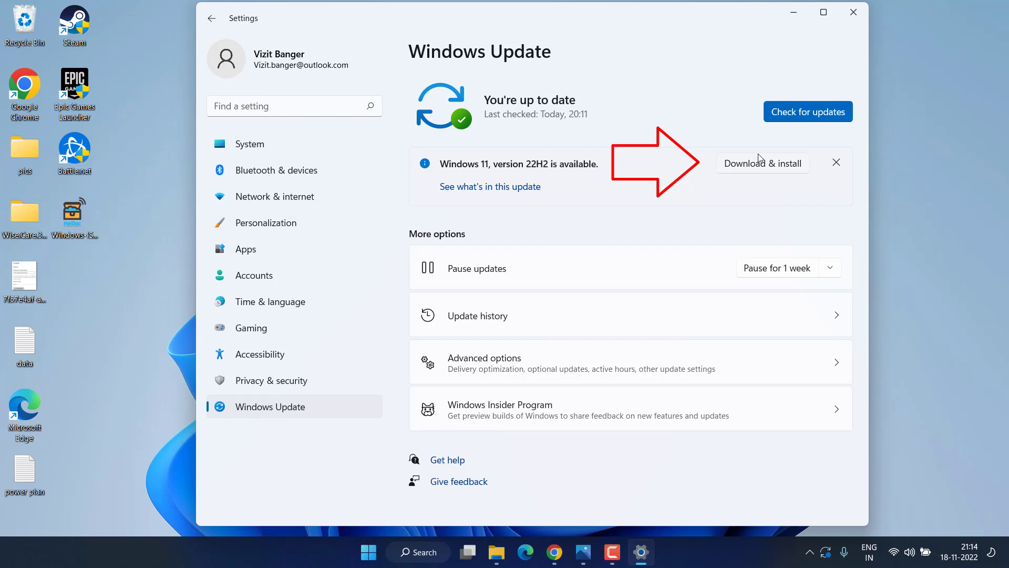
pyautogui.click(560, 370)
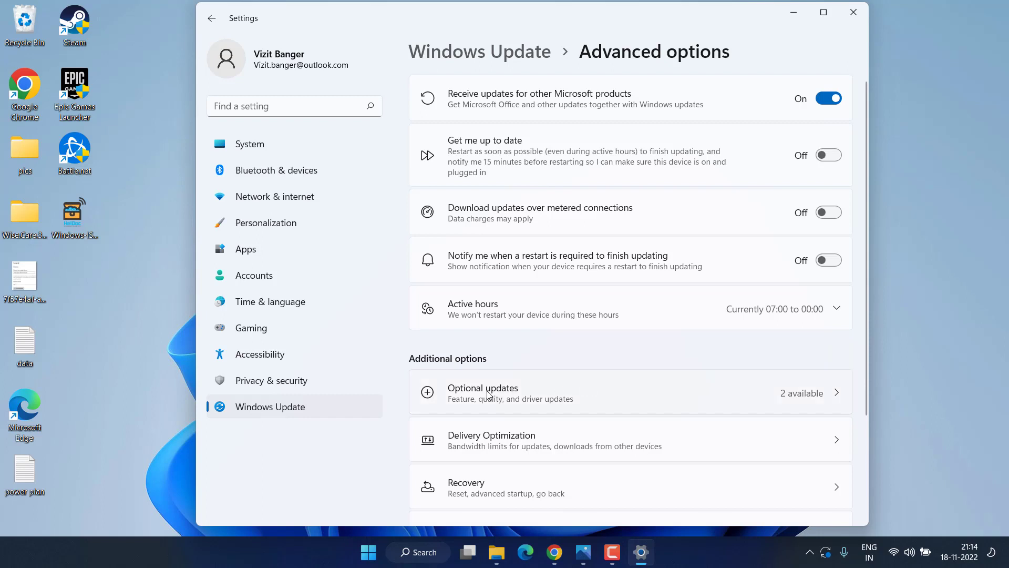
pyautogui.click(534, 397)
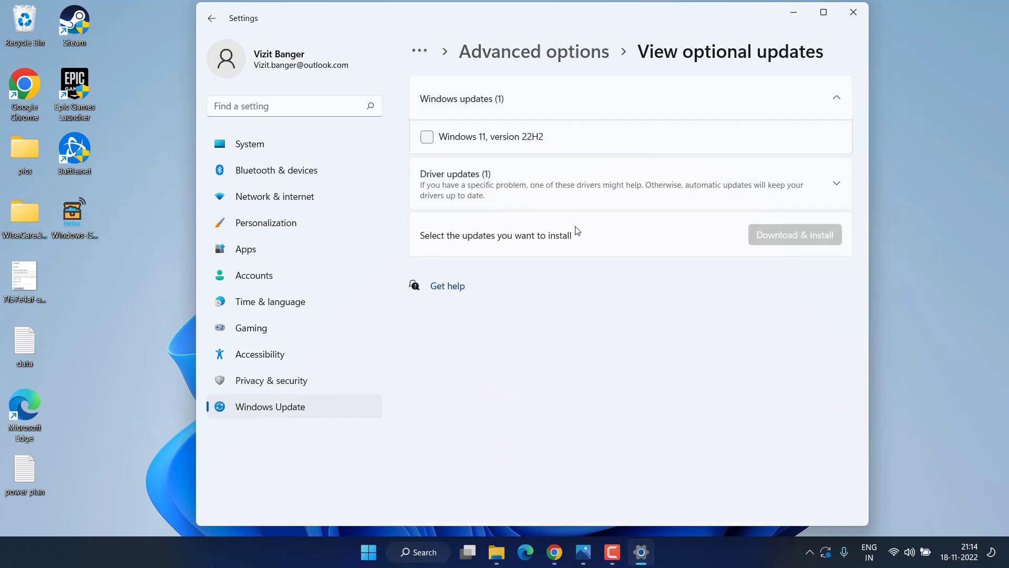
pyautogui.click(531, 192)
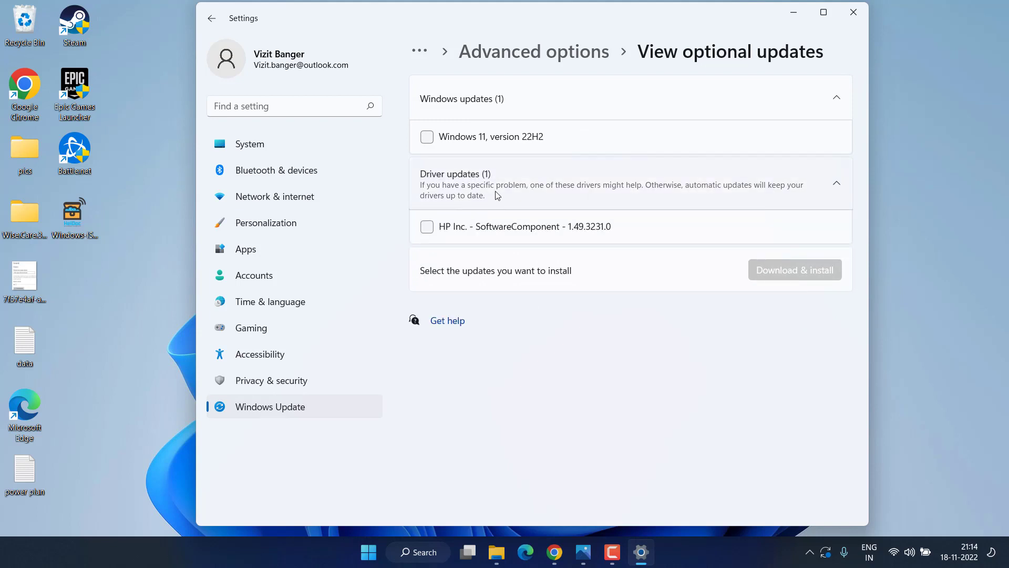
pyautogui.click(427, 227)
pyautogui.click(427, 137)
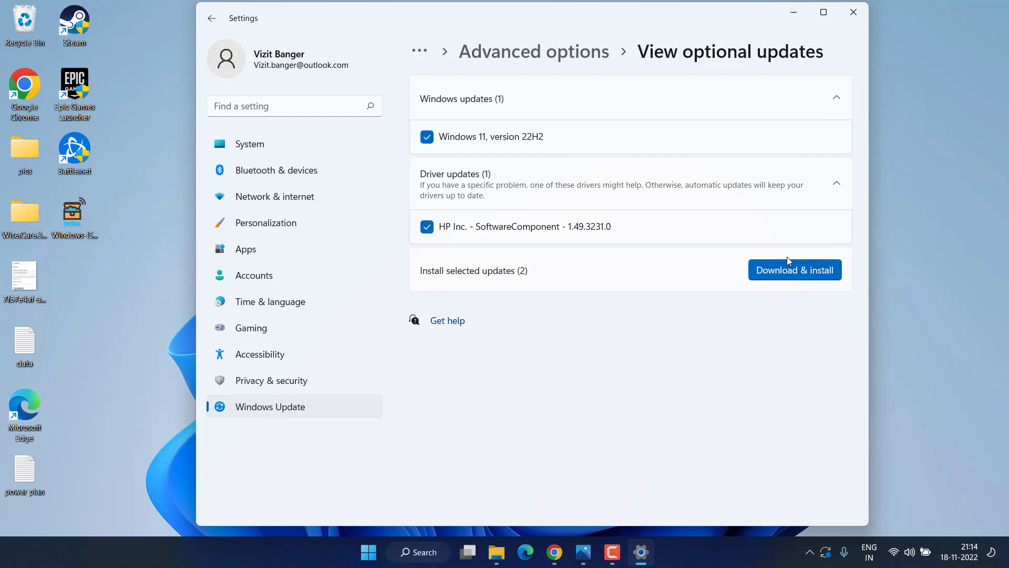
pyautogui.click(856, 12)
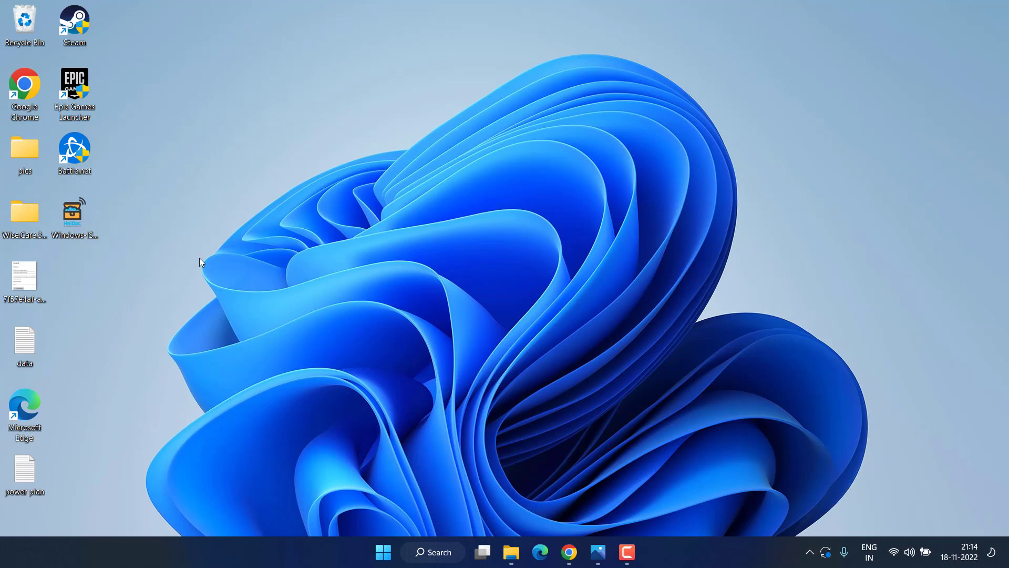
# Step: Set the Steam desktop shortcut's compatibility to always run as administrator
pyautogui.rightClick(93, 30)
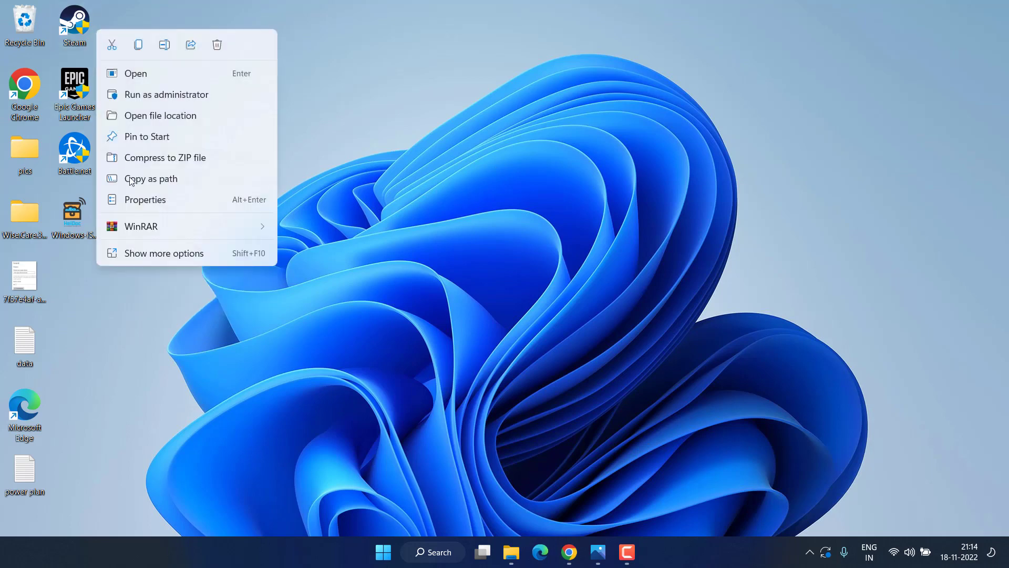
pyautogui.click(161, 199)
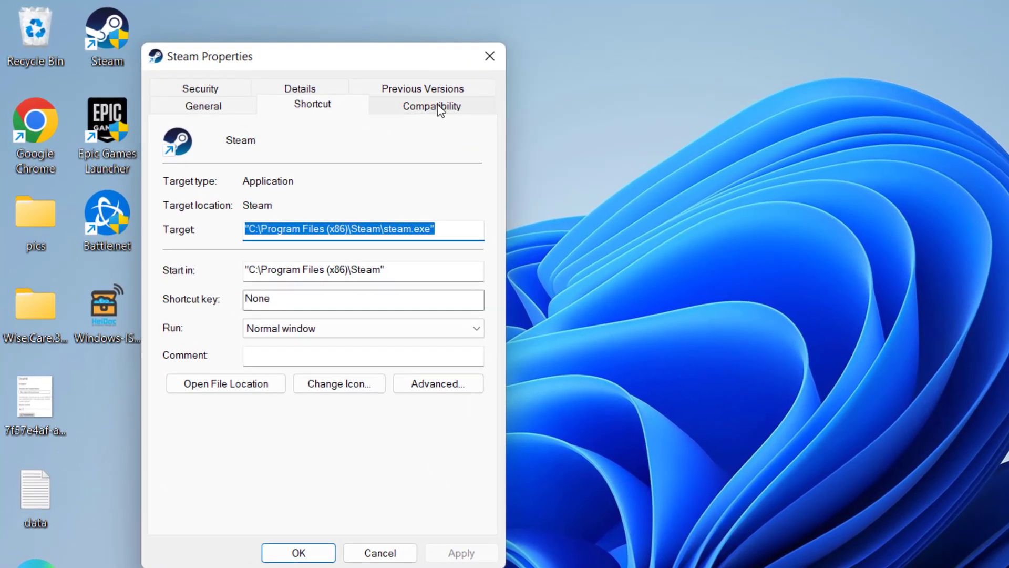
pyautogui.click(410, 98)
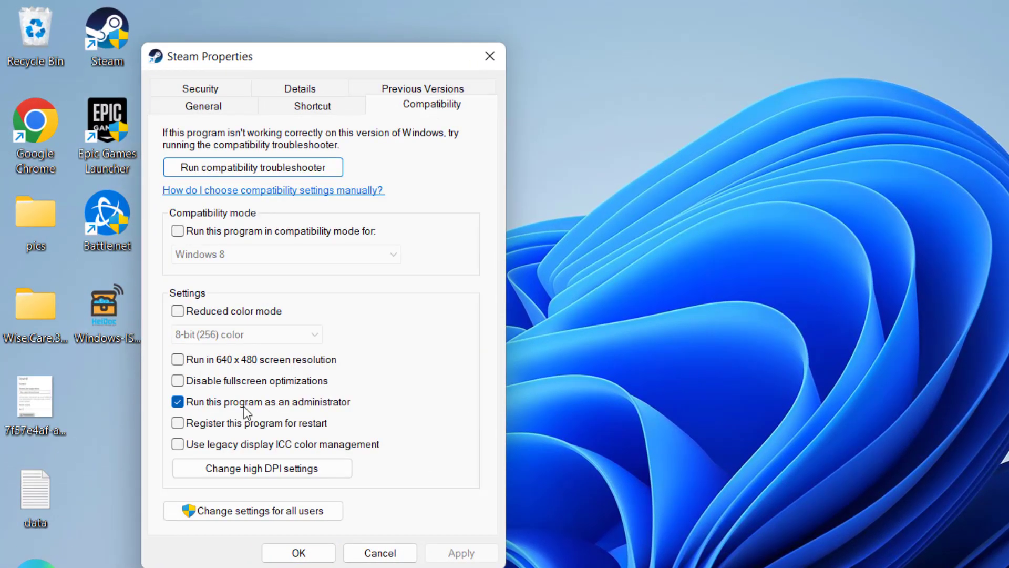
pyautogui.click(258, 404)
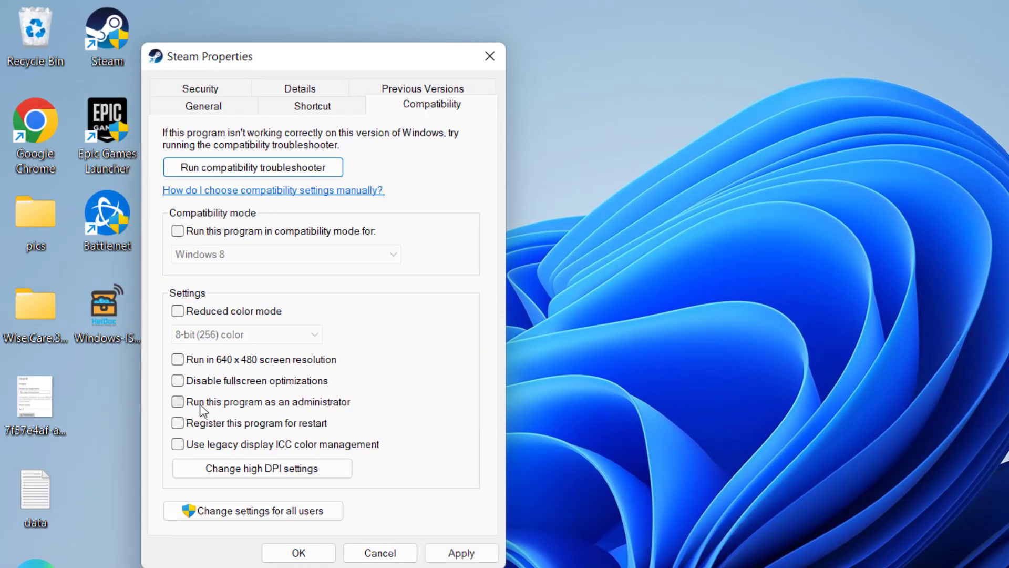
pyautogui.click(279, 403)
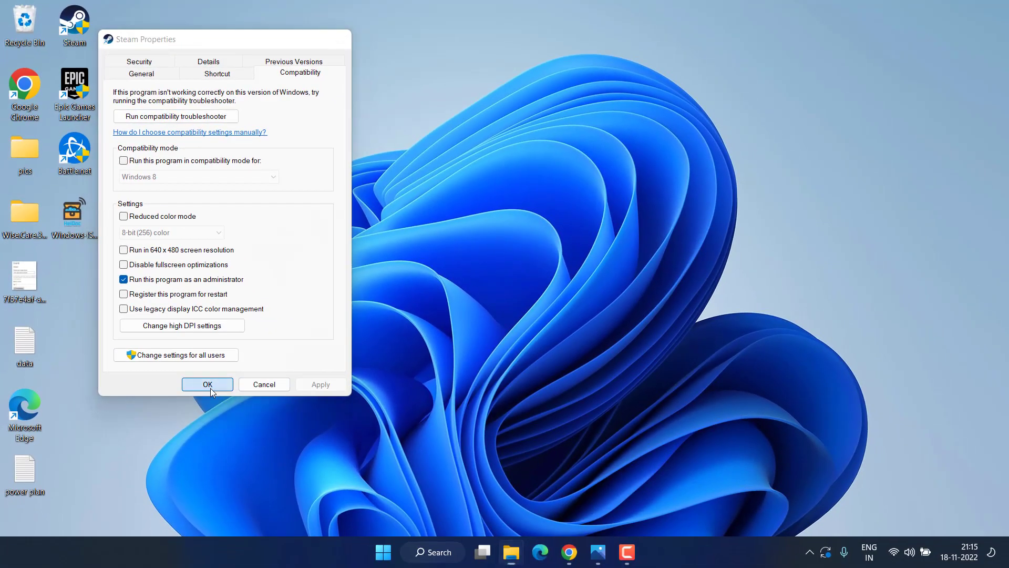
pyautogui.click(298, 552)
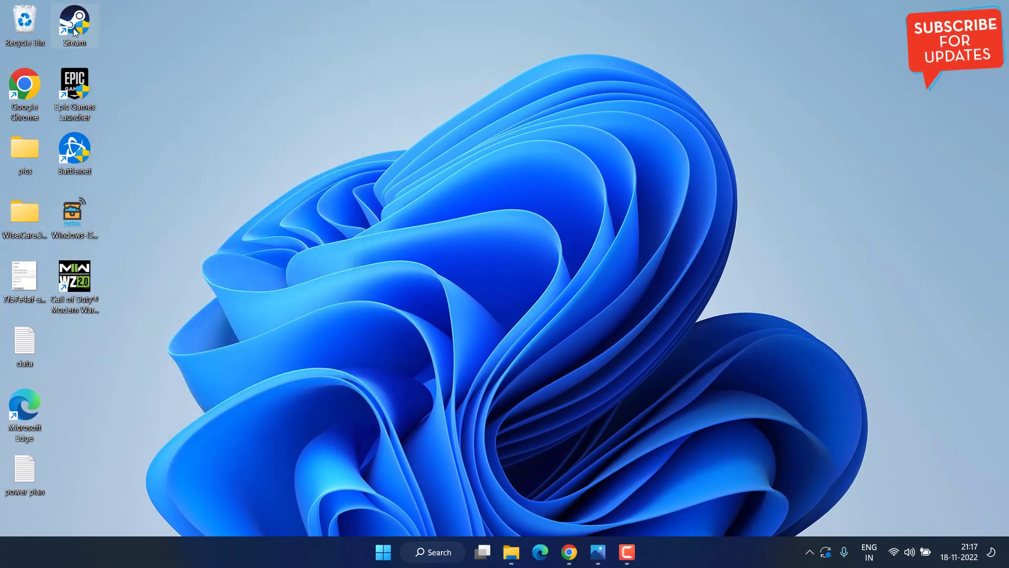
# Step: Launch Steam and browse the local files of Call of Duty from the library
pyautogui.doubleClick(74, 27)
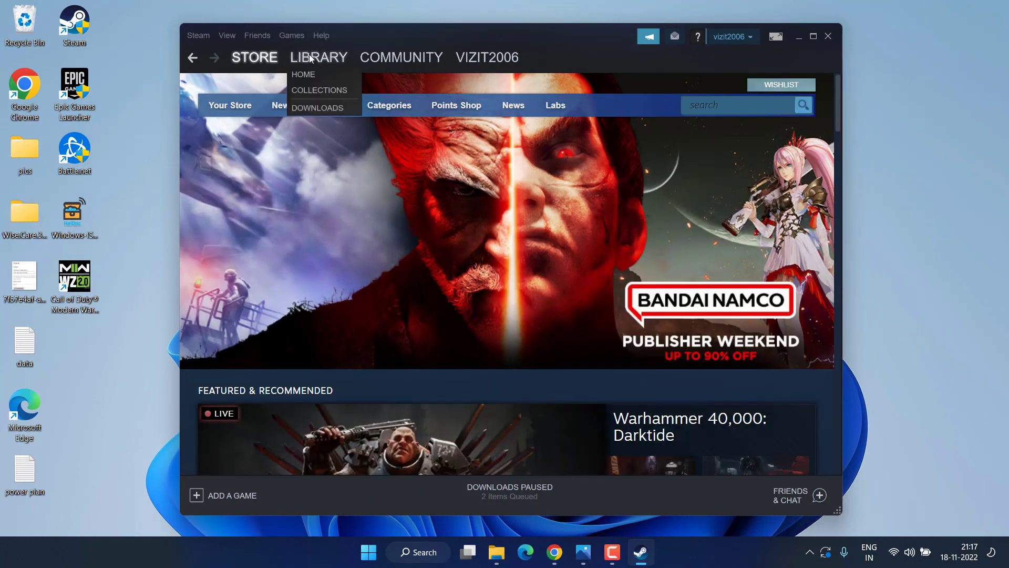
pyautogui.click(315, 59)
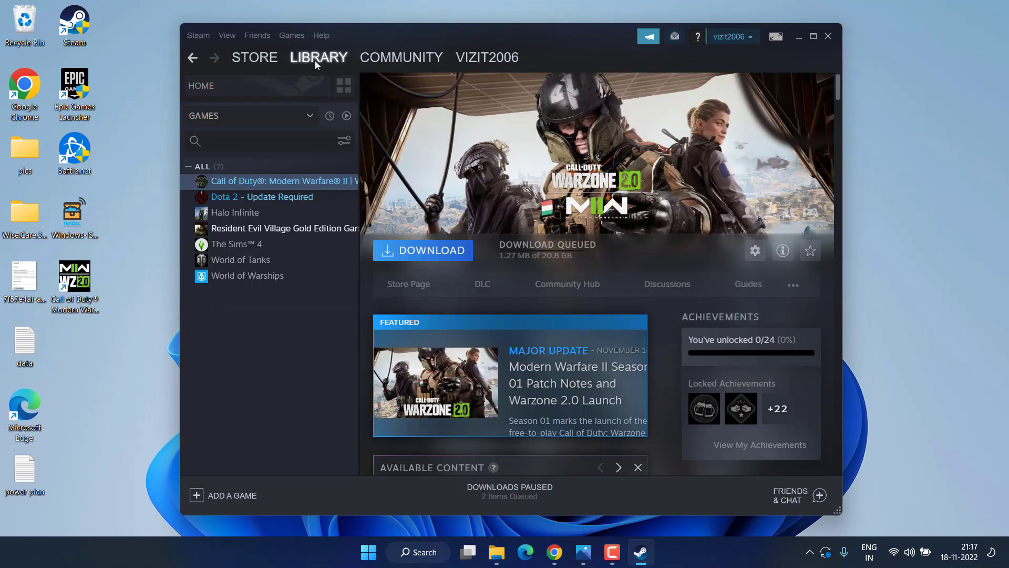
pyautogui.rightClick(301, 183)
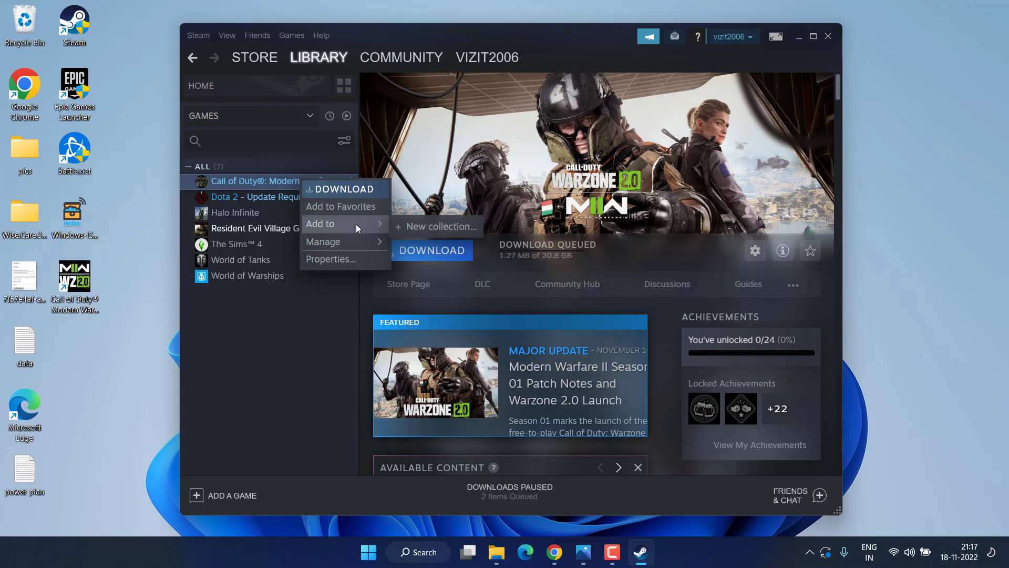
pyautogui.moveTo(346, 243)
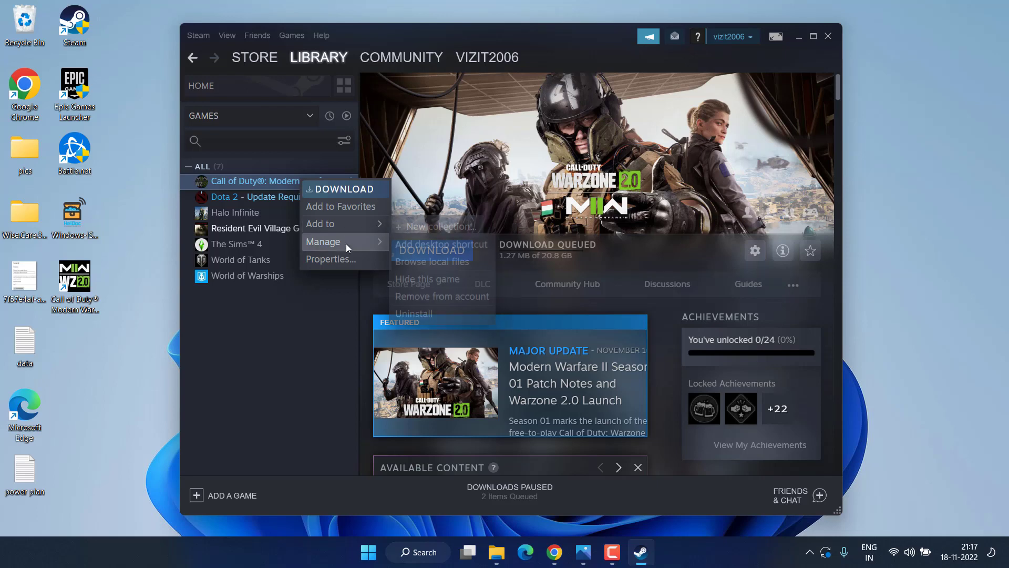
pyautogui.click(449, 267)
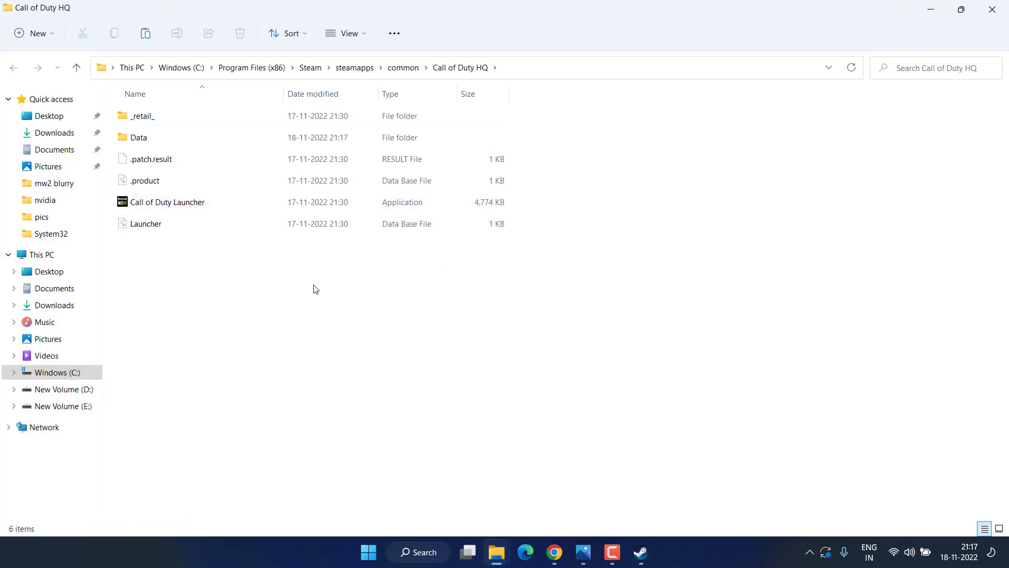
# Step: Make the Call of Duty Launcher run as administrator, then return to Chrome's GeForce Drivers page
pyautogui.click(183, 205)
pyautogui.rightClick(183, 205)
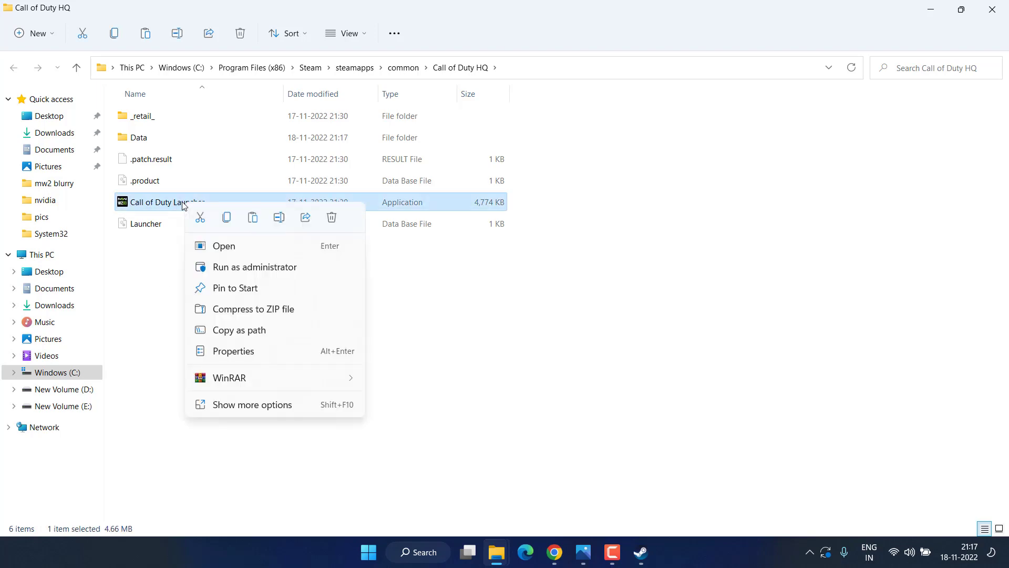
pyautogui.click(261, 352)
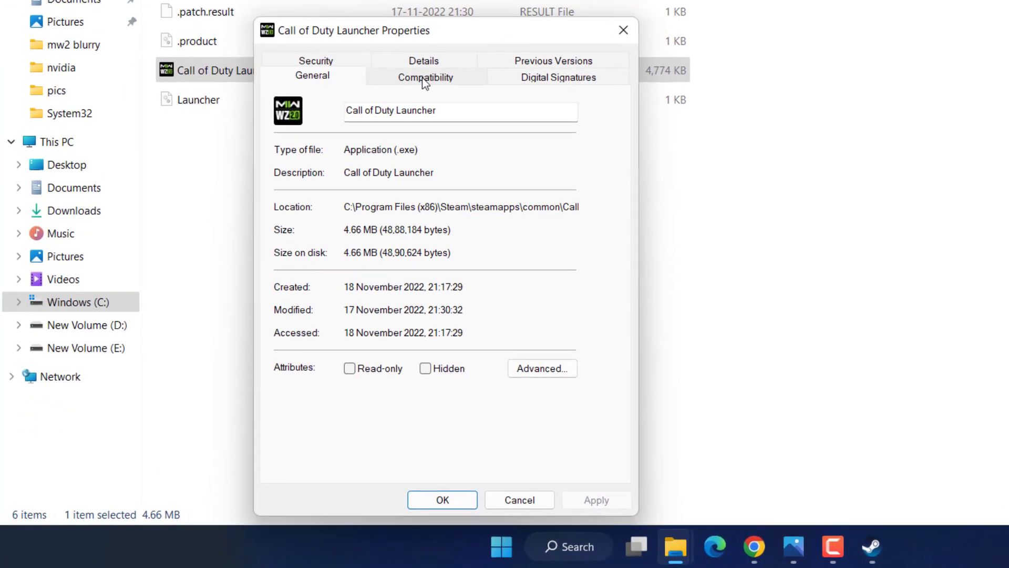
pyautogui.click(355, 160)
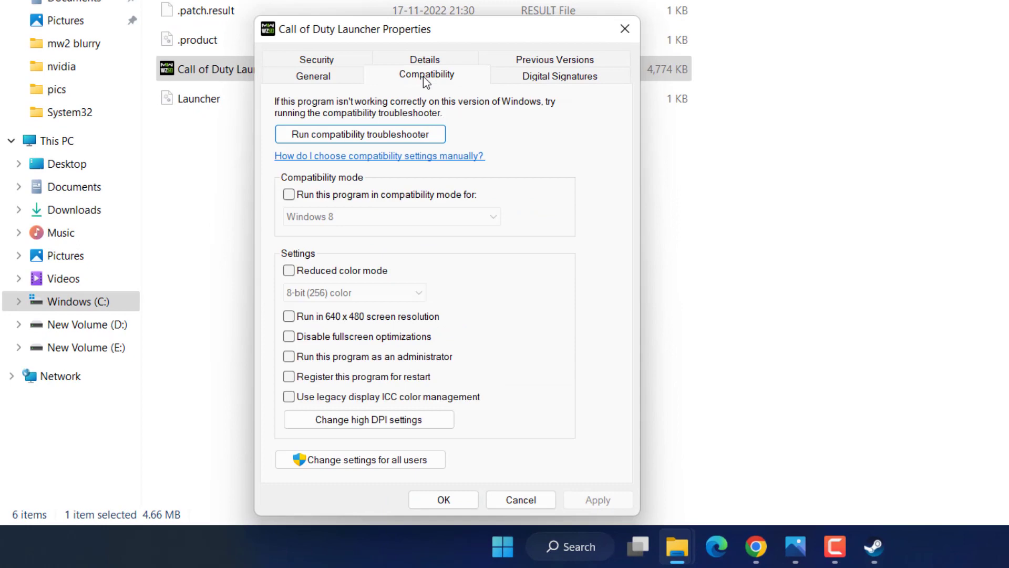
pyautogui.click(368, 357)
pyautogui.click(601, 501)
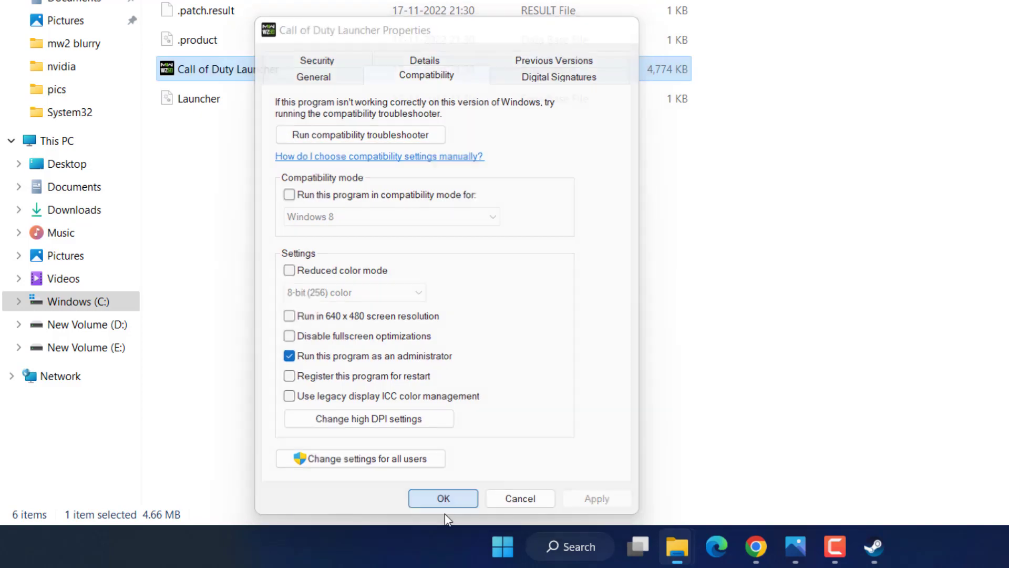
pyautogui.click(445, 505)
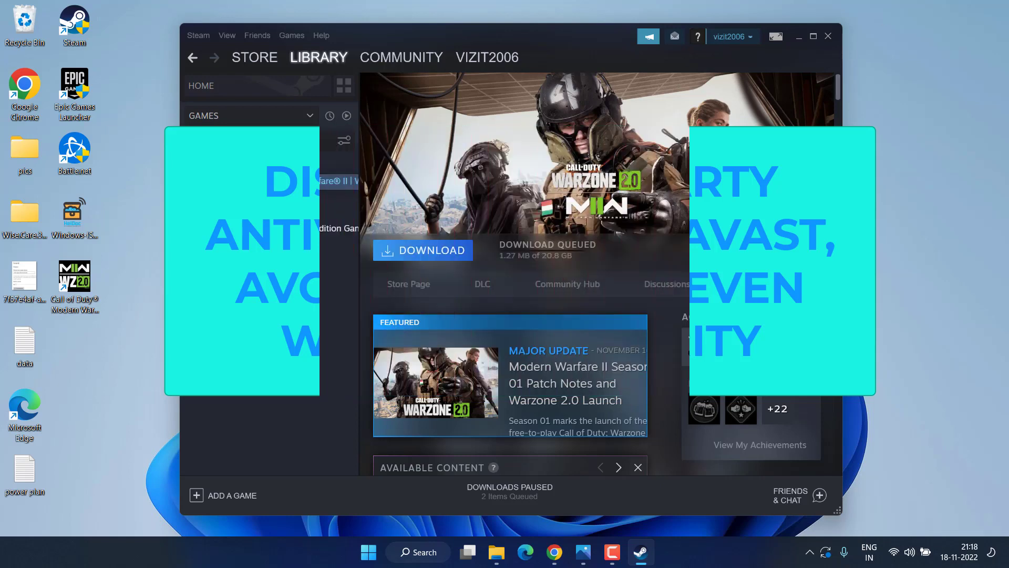
pyautogui.click(800, 38)
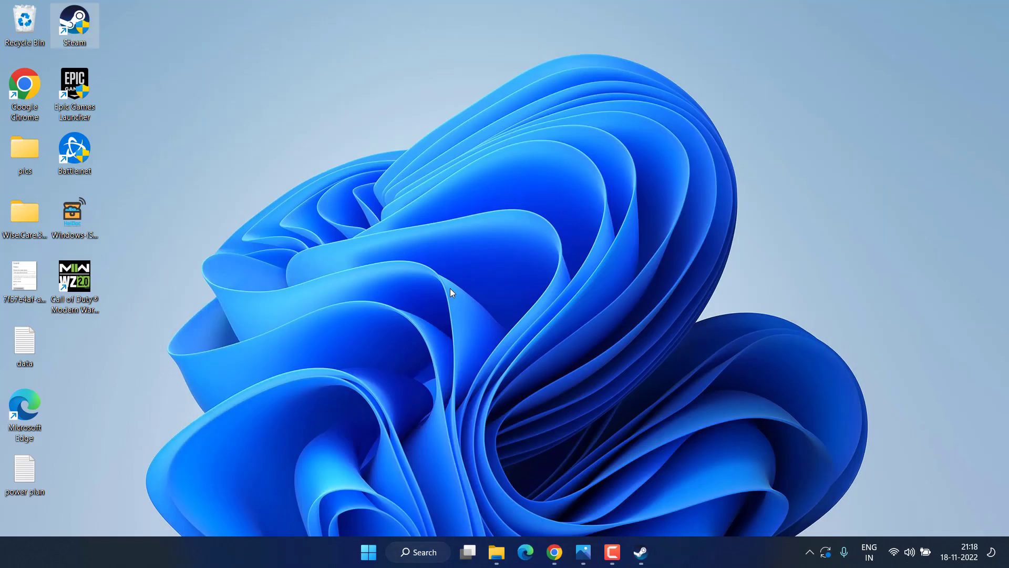
pyautogui.click(555, 552)
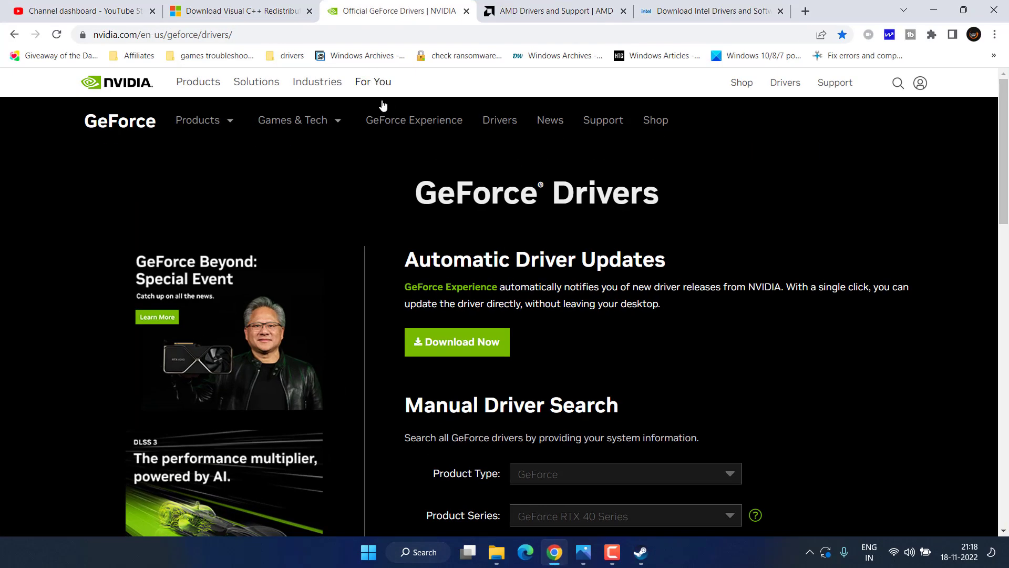
# Step: Save the x64 and x86 Visual C++ 2015 Redistributable installers to the desktop and open the x86 one
pyautogui.click(226, 11)
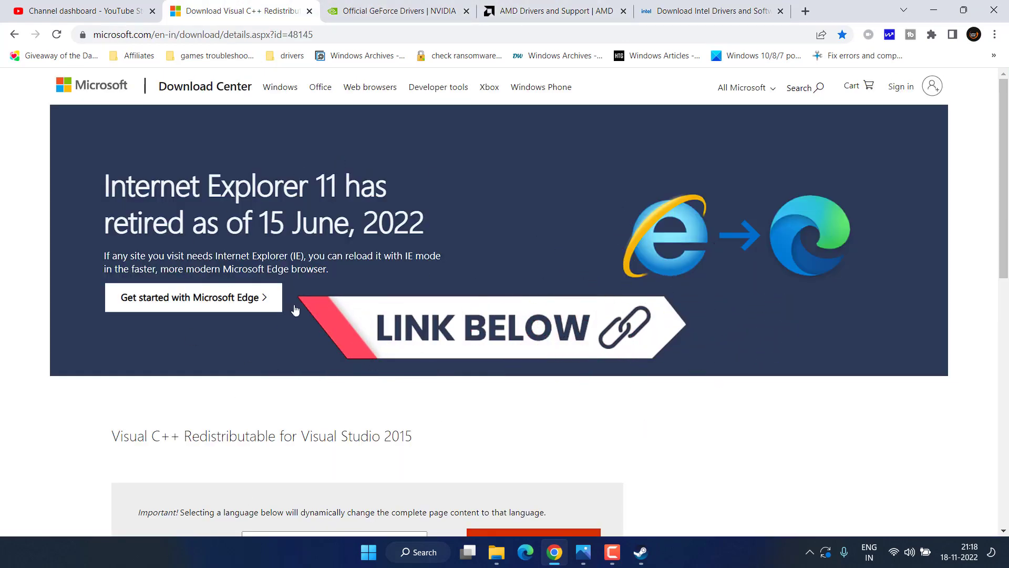
pyautogui.scroll(-5, 457, 268)
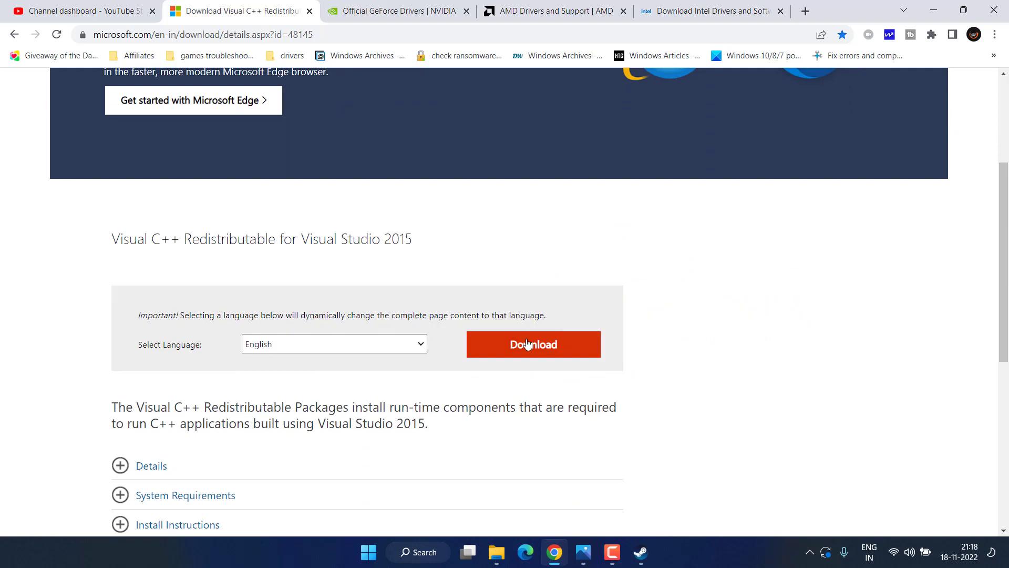
pyautogui.click(528, 344)
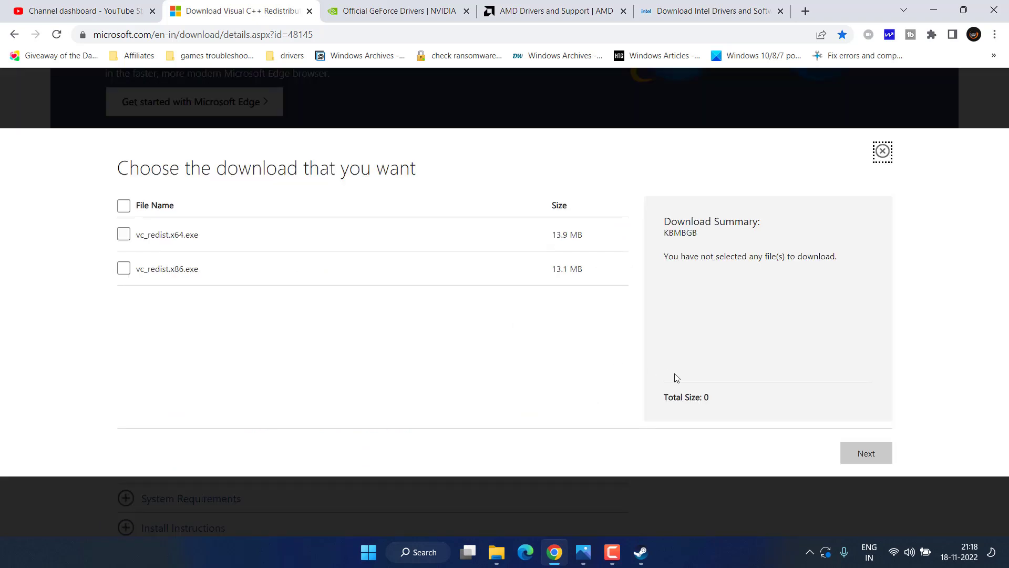
pyautogui.press('F10')
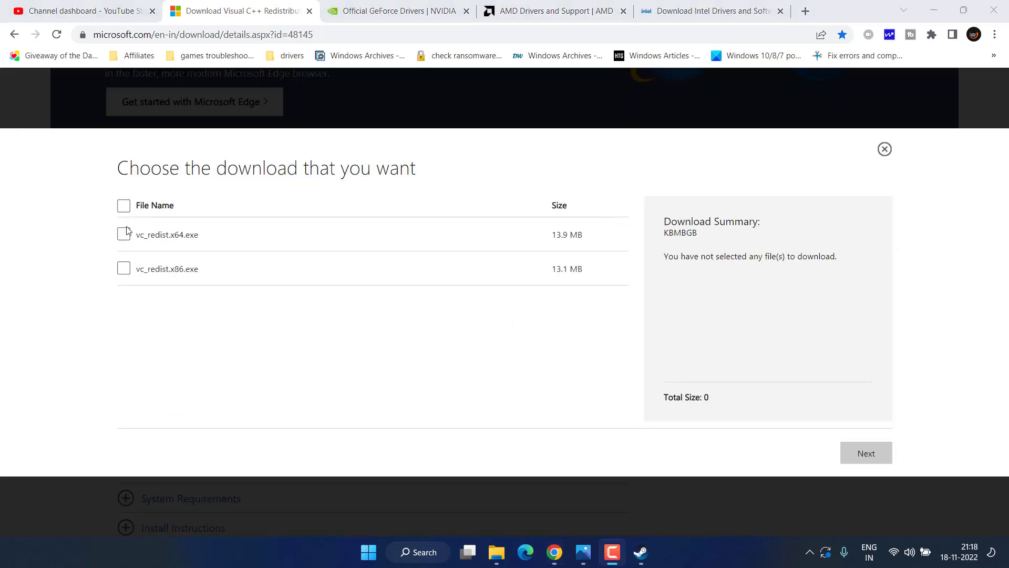
pyautogui.click(125, 206)
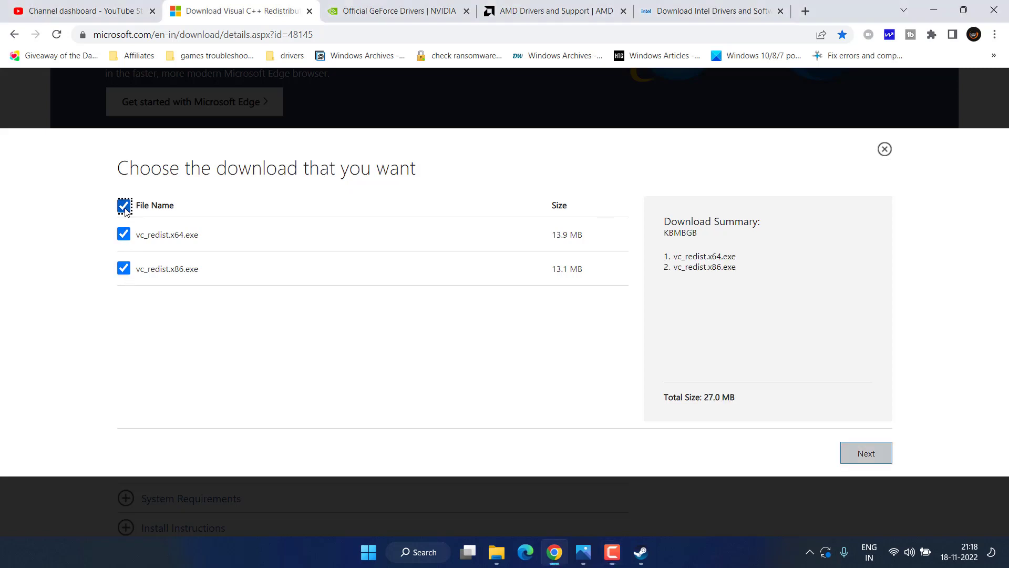
pyautogui.click(877, 460)
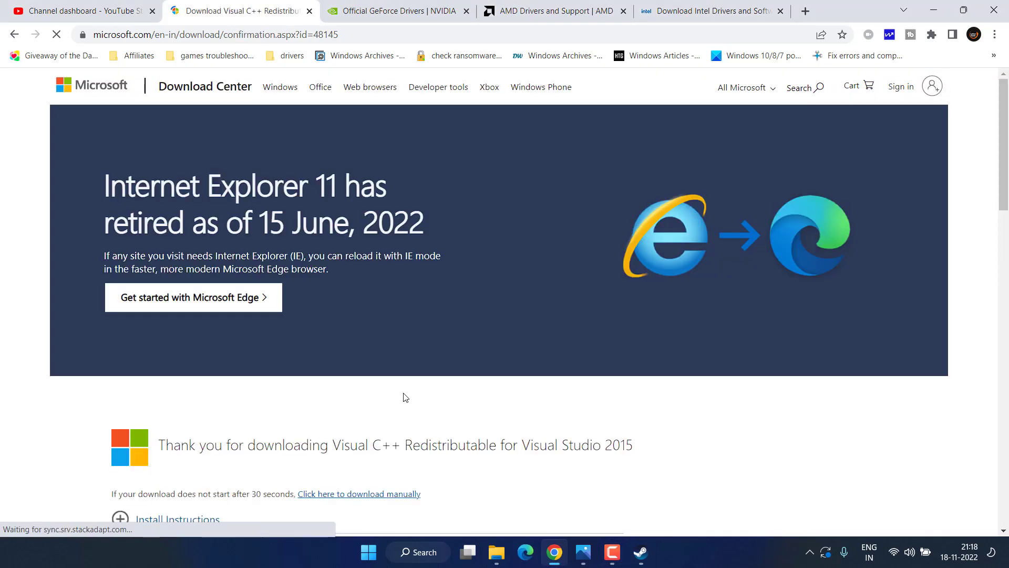
pyautogui.click(293, 270)
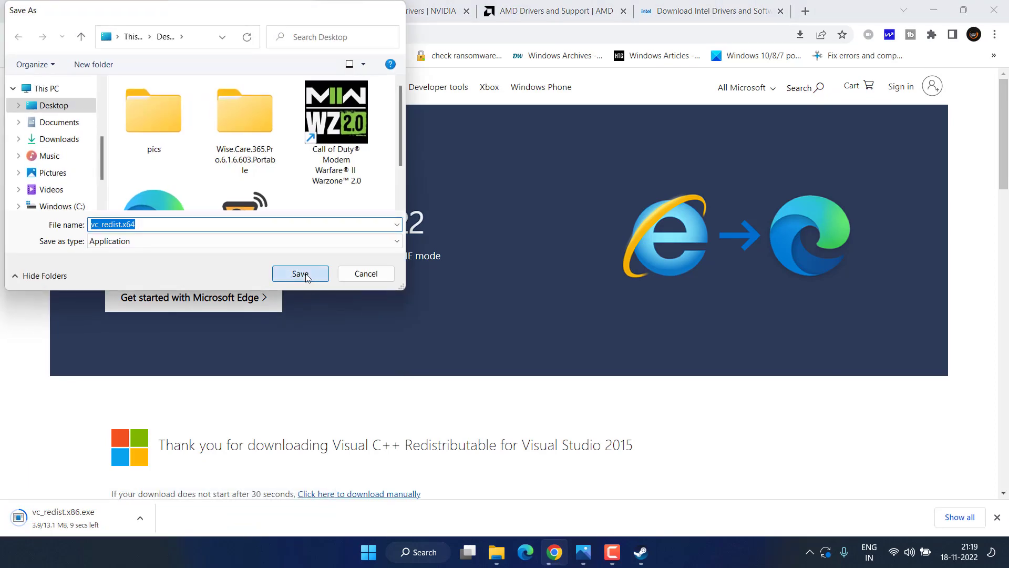
pyautogui.click(296, 274)
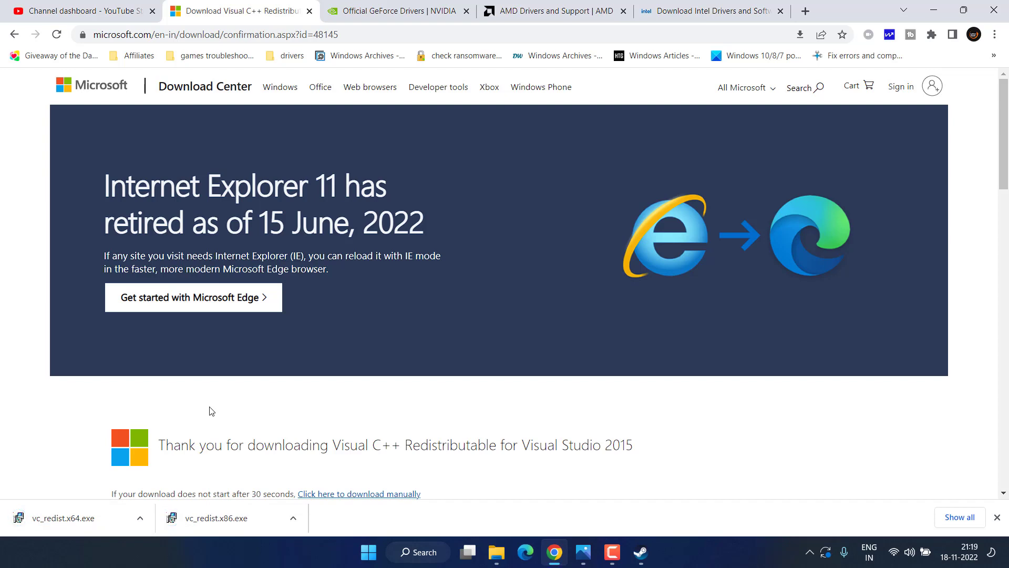
pyautogui.click(231, 517)
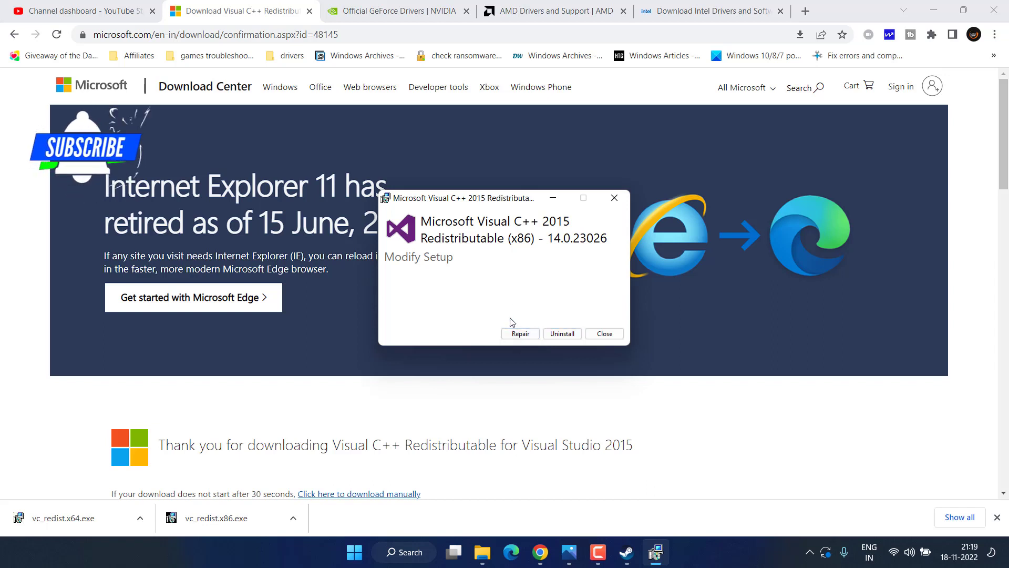
# Step: Cancel the x86 Visual C++ 2015 Modify Setup window without repairing or uninstalling
pyautogui.click(626, 198)
pyautogui.click(555, 324)
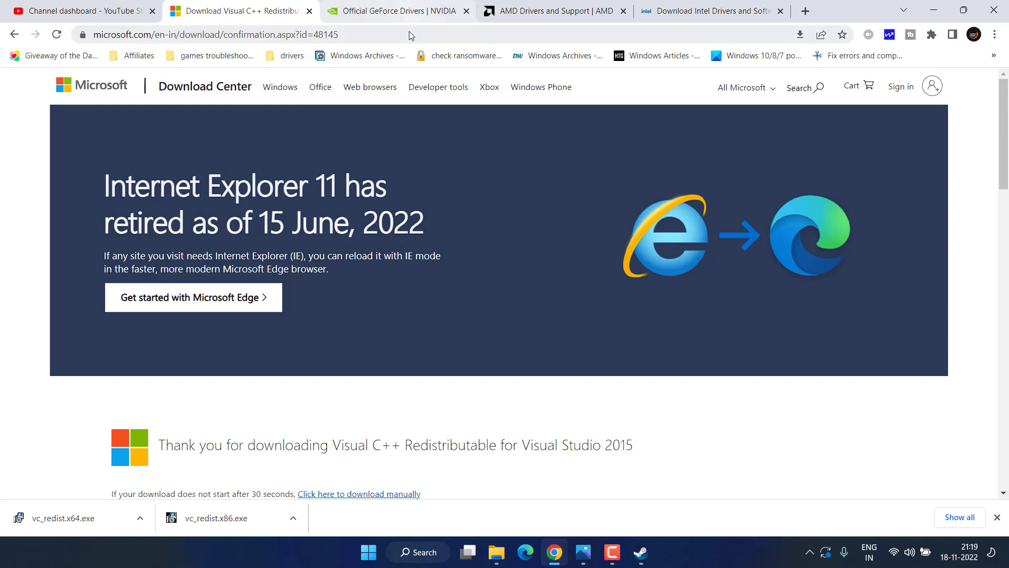
# Step: Save the GeForce Experience v3.26.0.154 installer to the desktop and switch to the AMD page
pyautogui.click(424, 6)
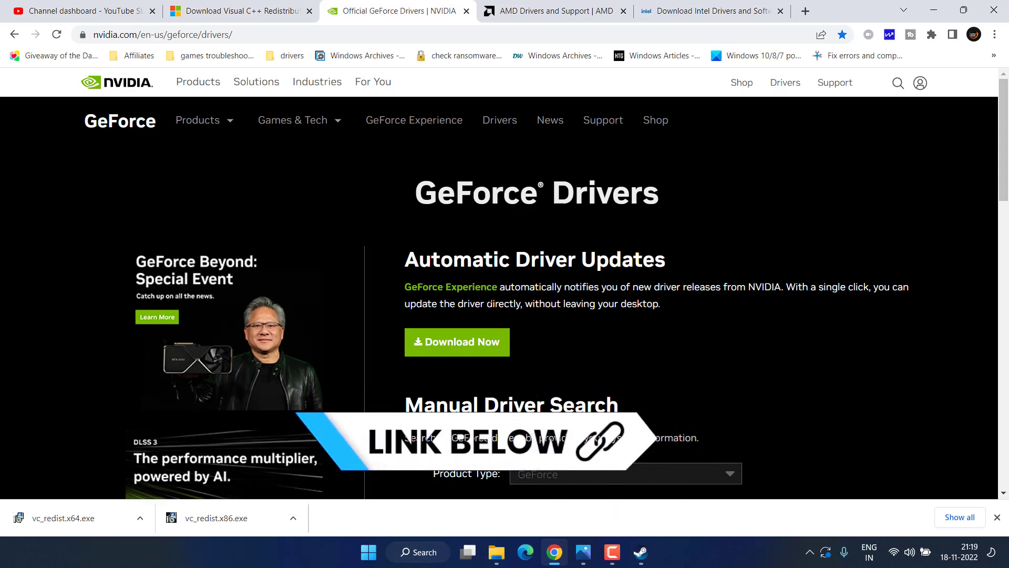
pyautogui.moveTo(405, 260); pyautogui.dragTo(610, 261)
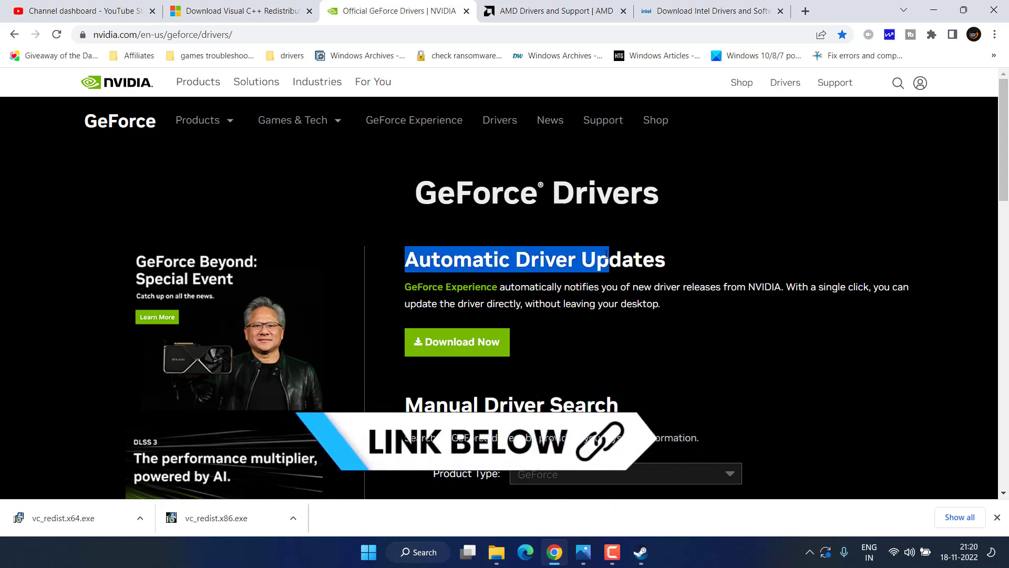
pyautogui.click(569, 344)
pyautogui.click(463, 342)
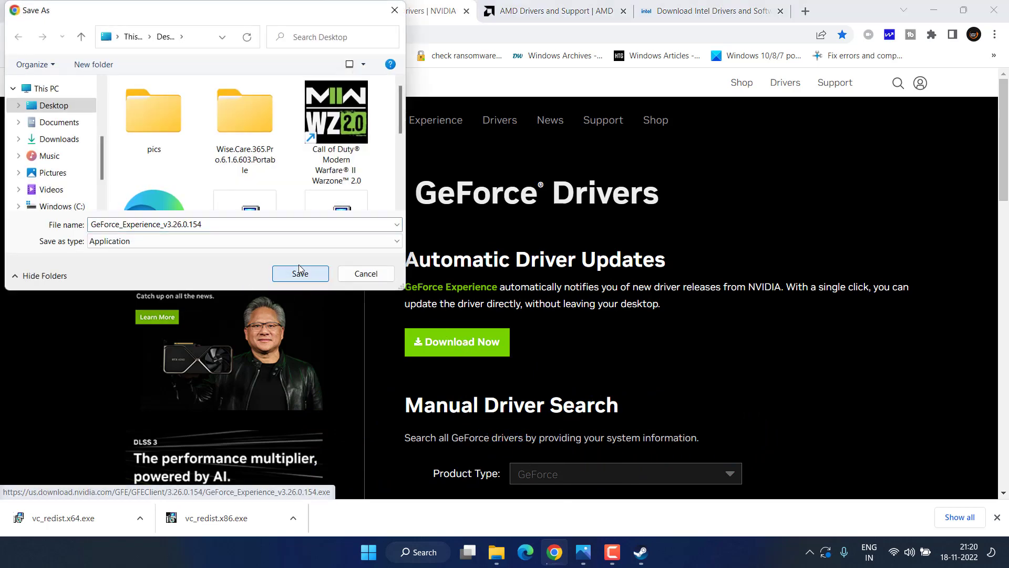
pyautogui.click(300, 271)
pyautogui.click(550, 6)
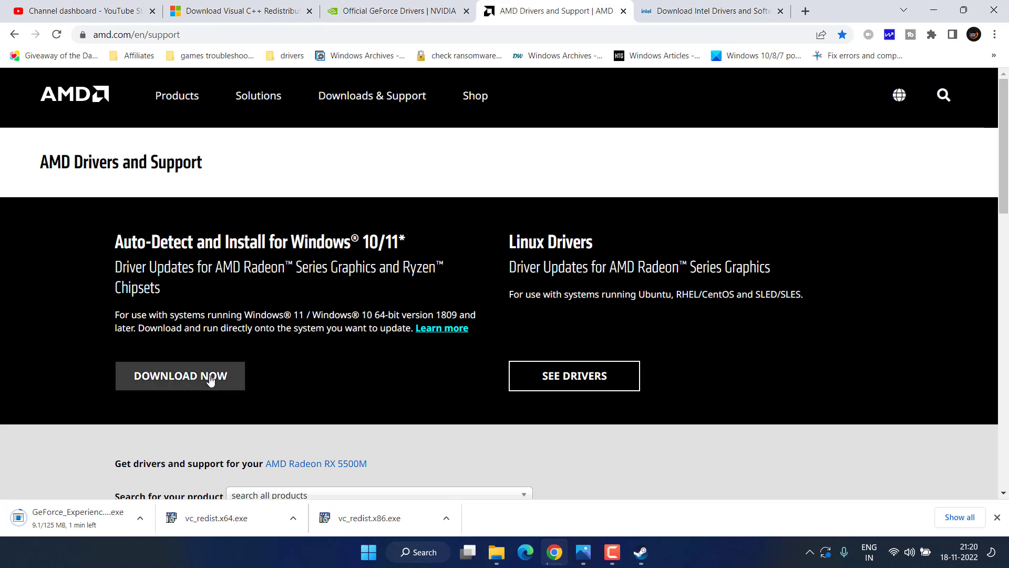
# Step: Save the AMD Adrenalin auto-detect installer and the Intel Driver & Support Assistant installer to the desktop
pyautogui.click(183, 370)
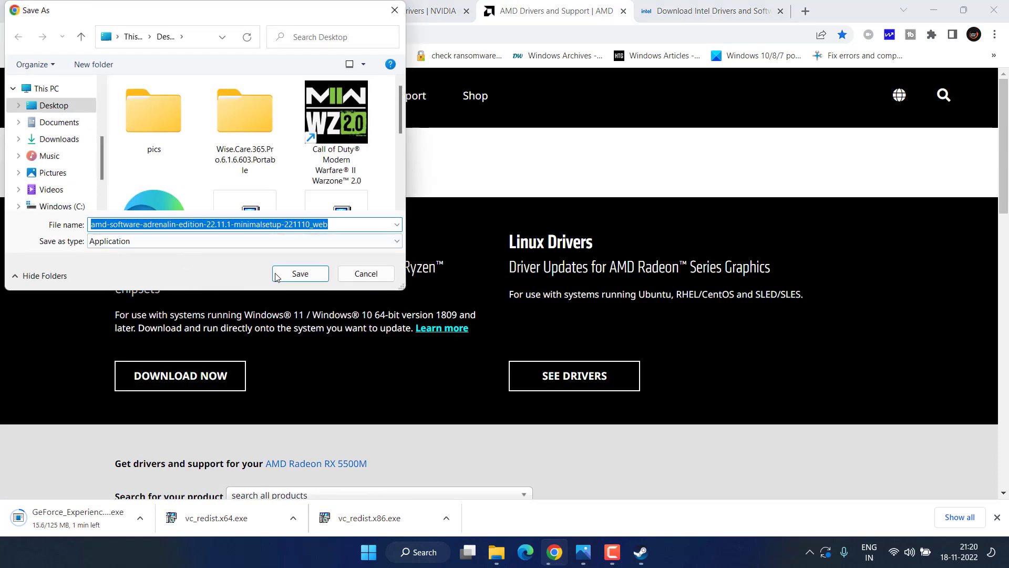
pyautogui.click(306, 273)
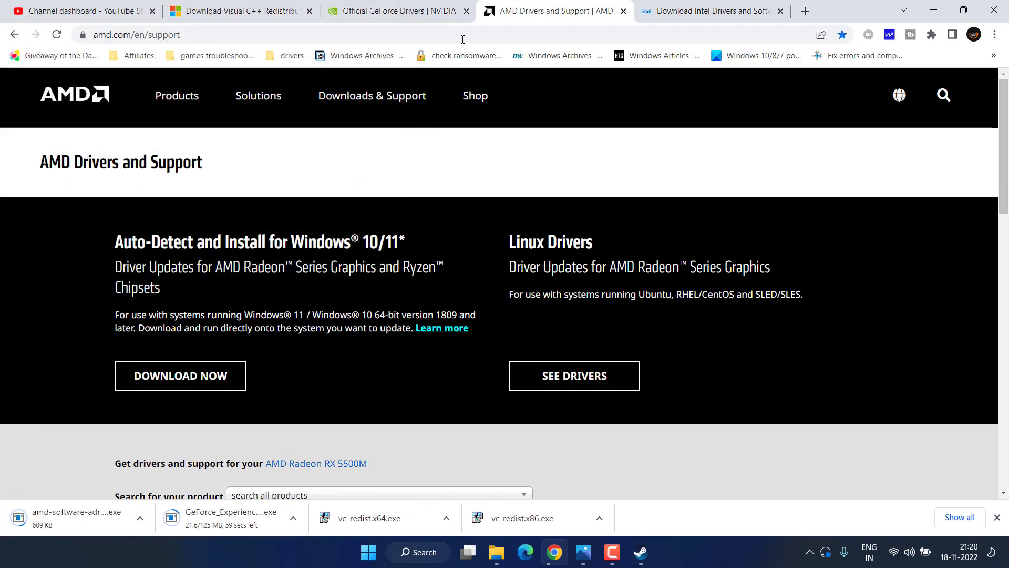
pyautogui.click(705, 4)
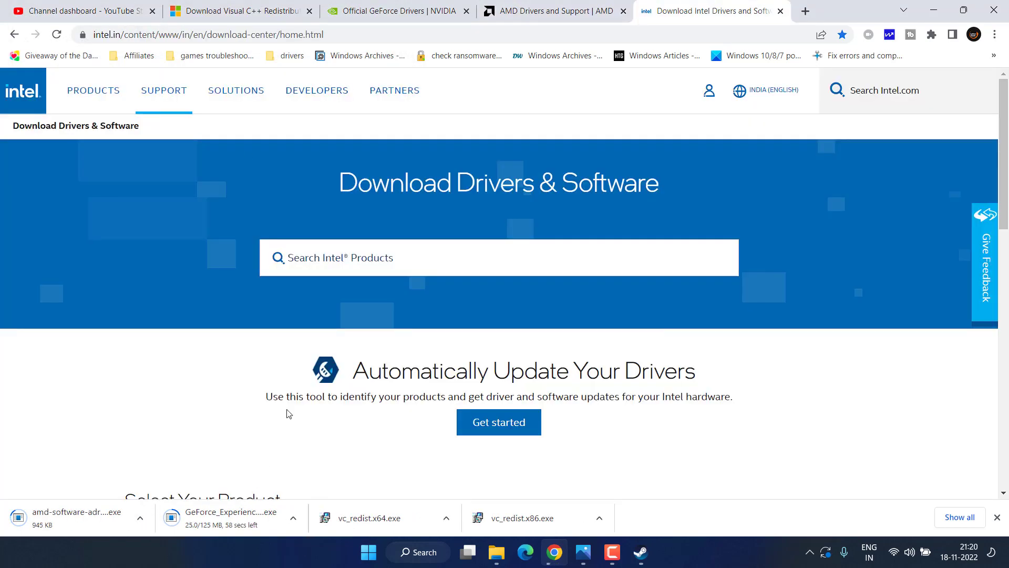
pyautogui.click(505, 424)
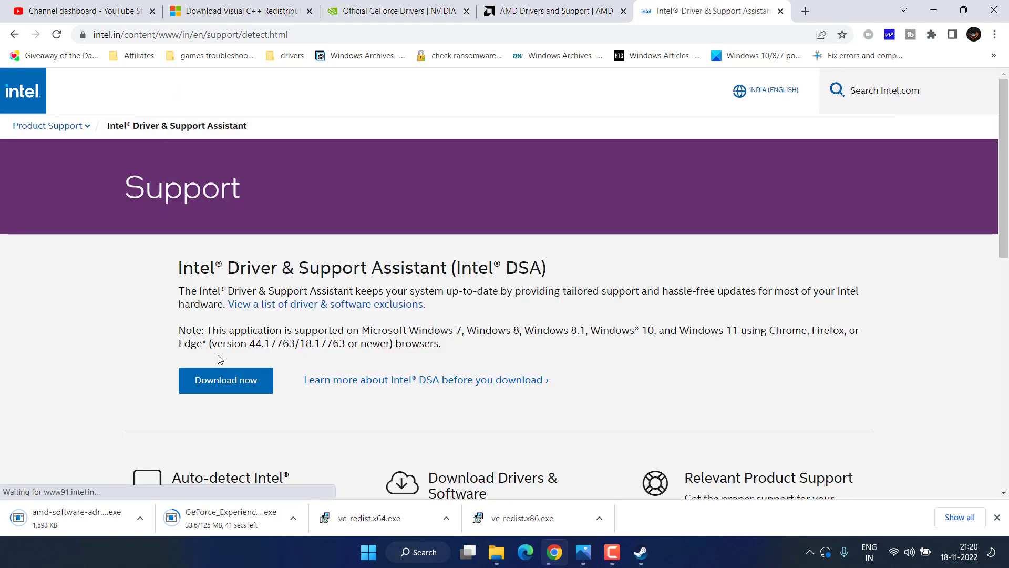
pyautogui.click(238, 387)
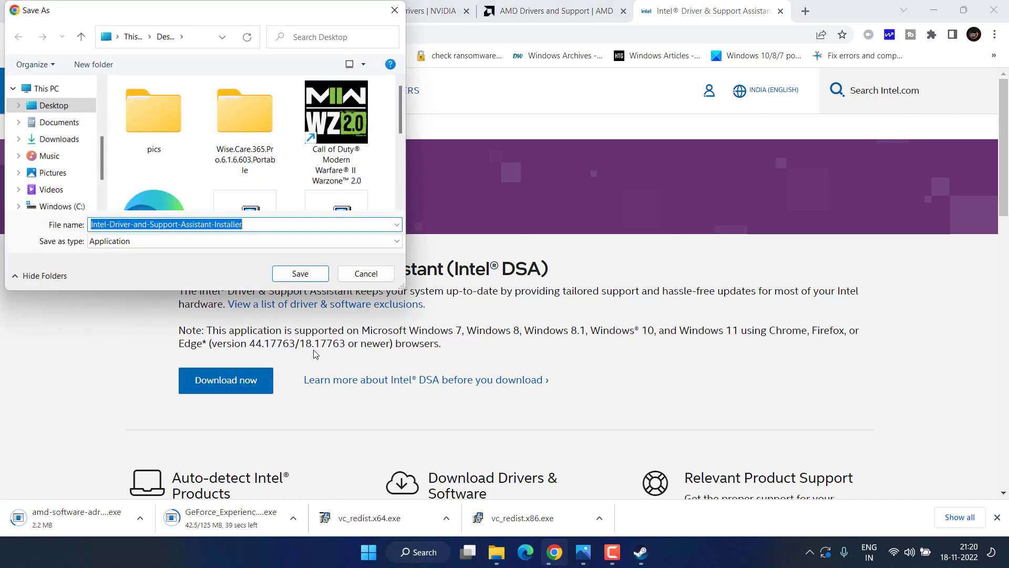
pyautogui.click(311, 273)
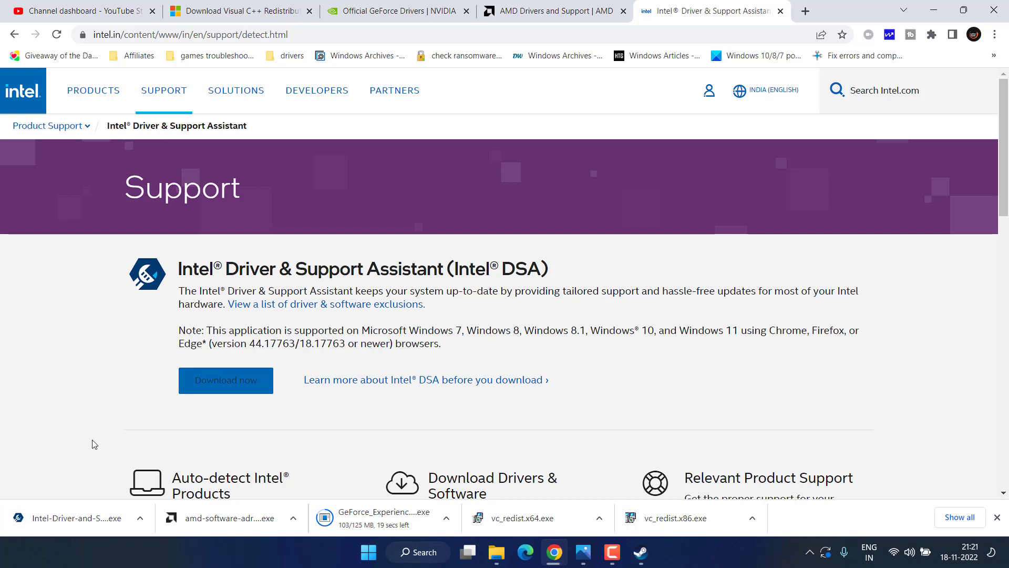
# Step: Run the AMD installer, which recommends Adrenalin 22.5.1 for the RX 5500M, then cancel and quit it
pyautogui.click(236, 521)
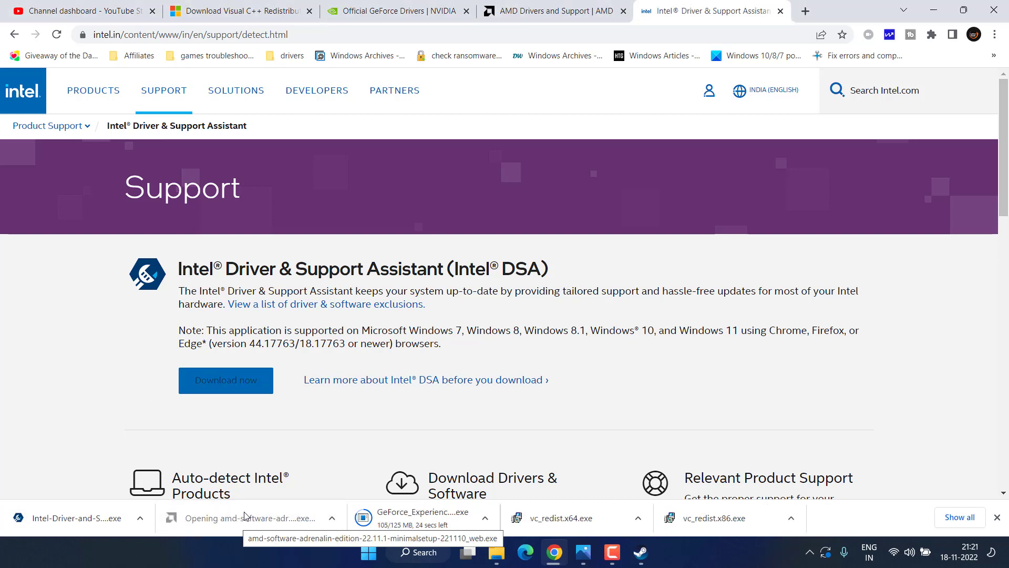
pyautogui.click(934, 10)
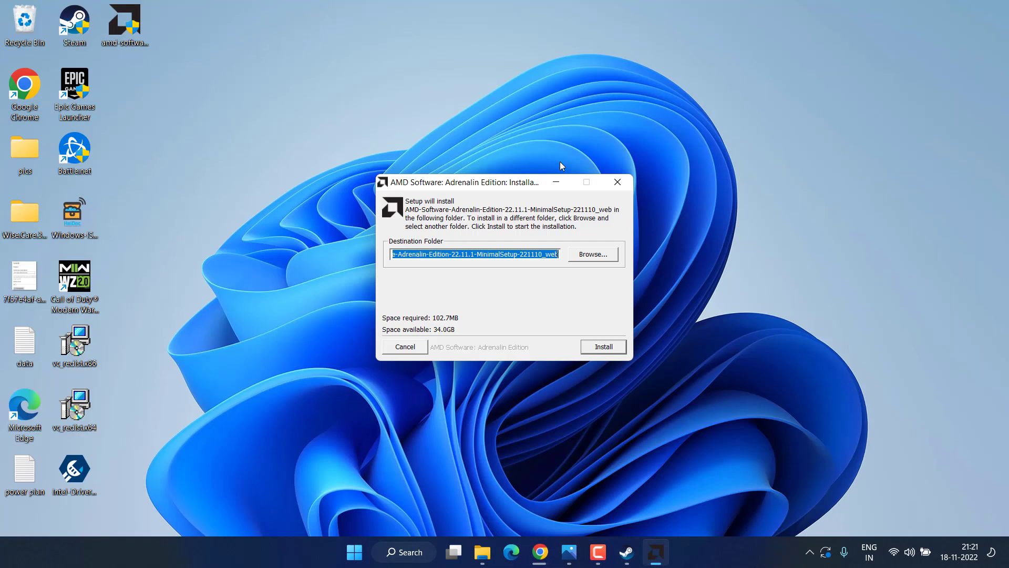
pyautogui.click(604, 346)
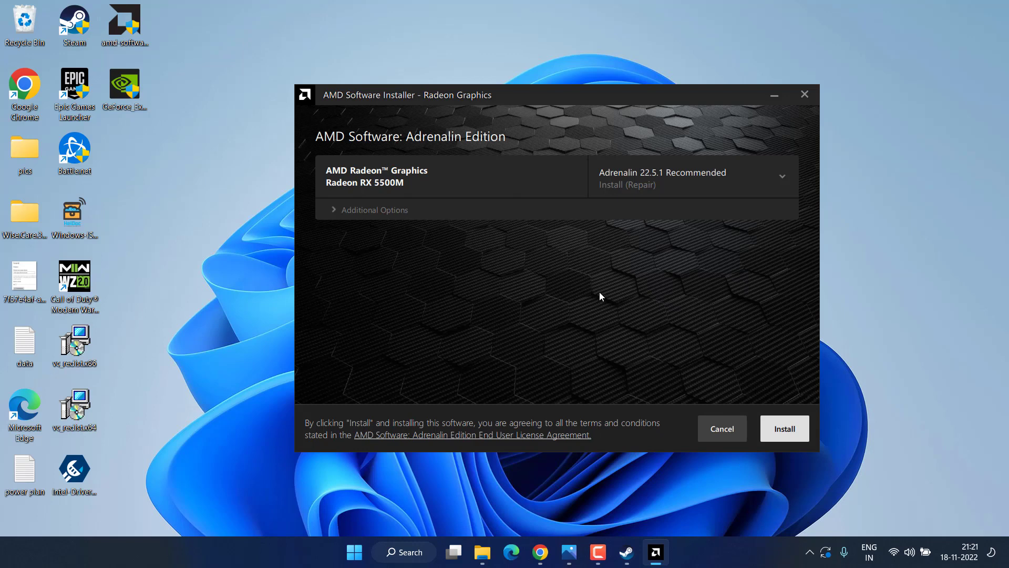
pyautogui.click(722, 426)
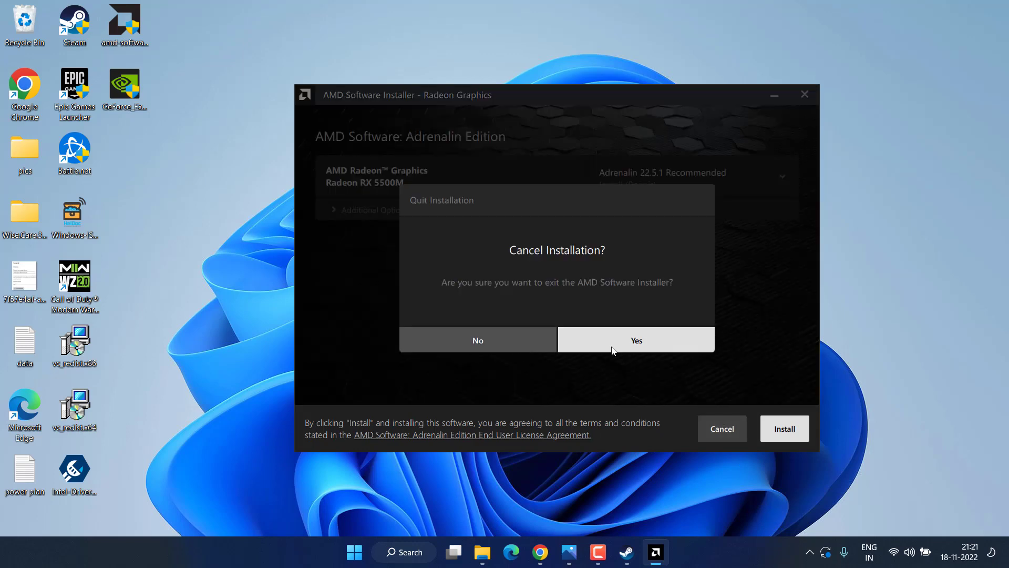
pyautogui.click(704, 340)
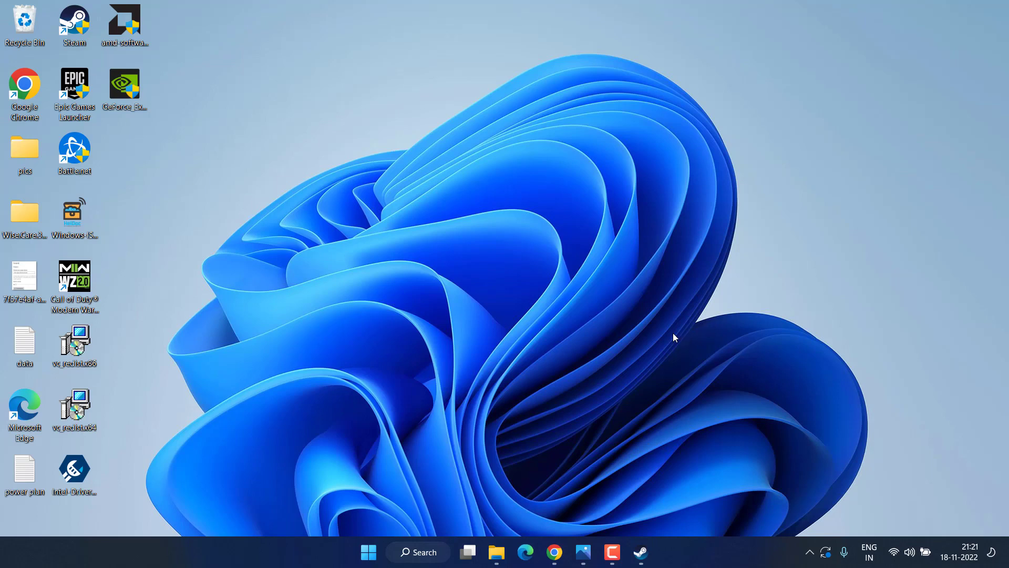
# Step: Disable the Steam Overlay in Steam's In-Game settings, save with OK, and minimize Steam
pyautogui.click(641, 552)
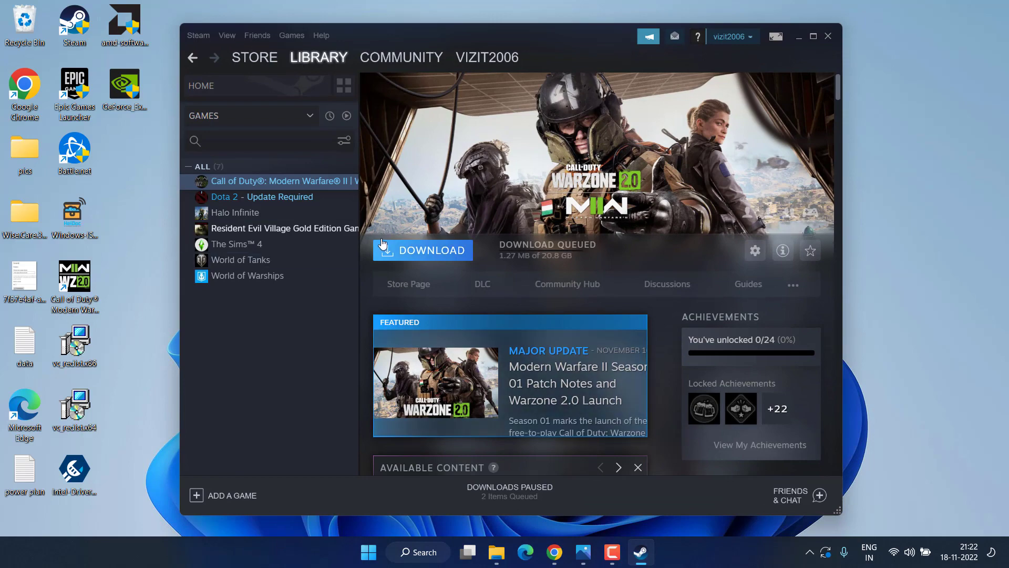
pyautogui.click(200, 36)
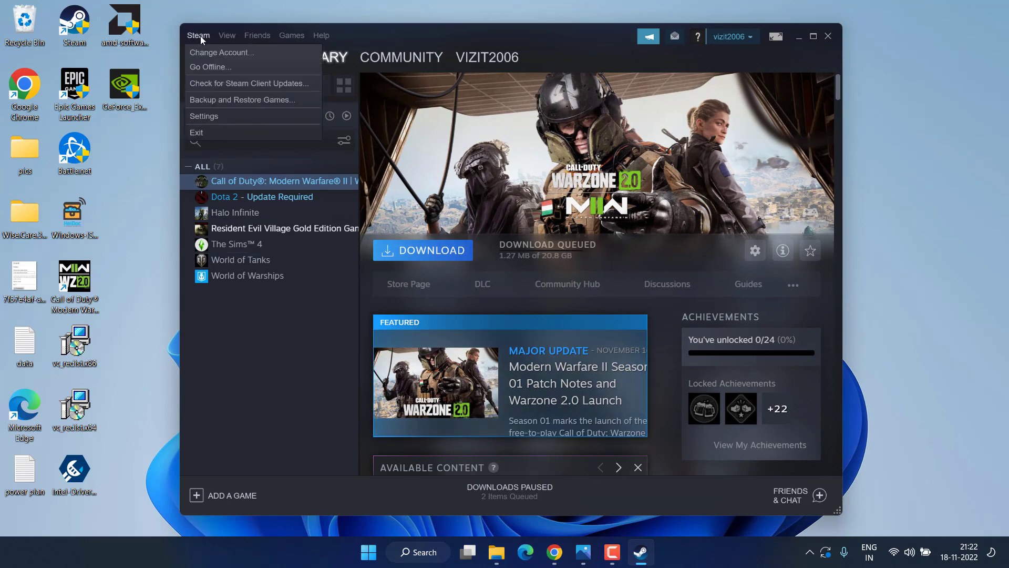
pyautogui.click(218, 116)
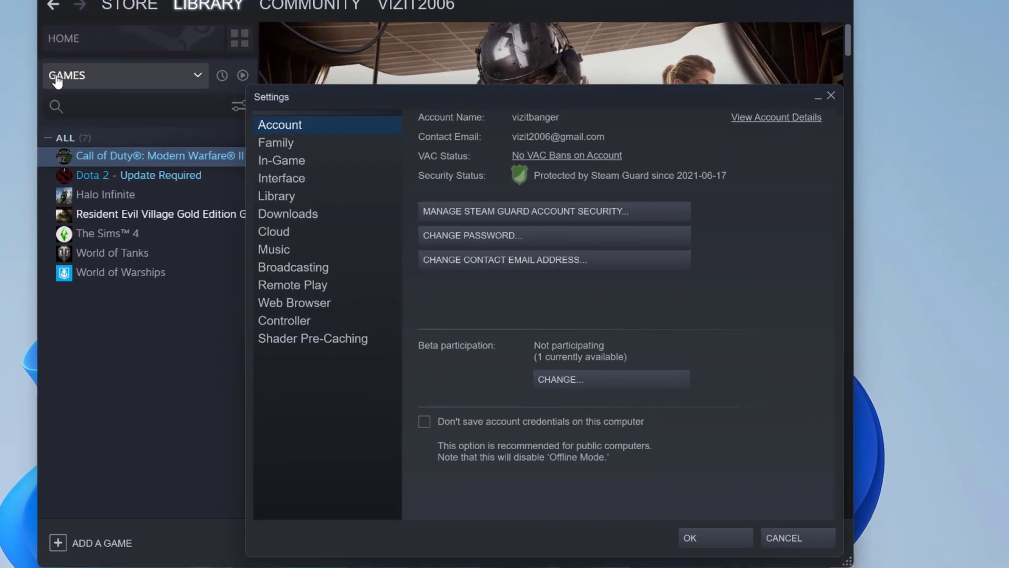
pyautogui.click(246, 151)
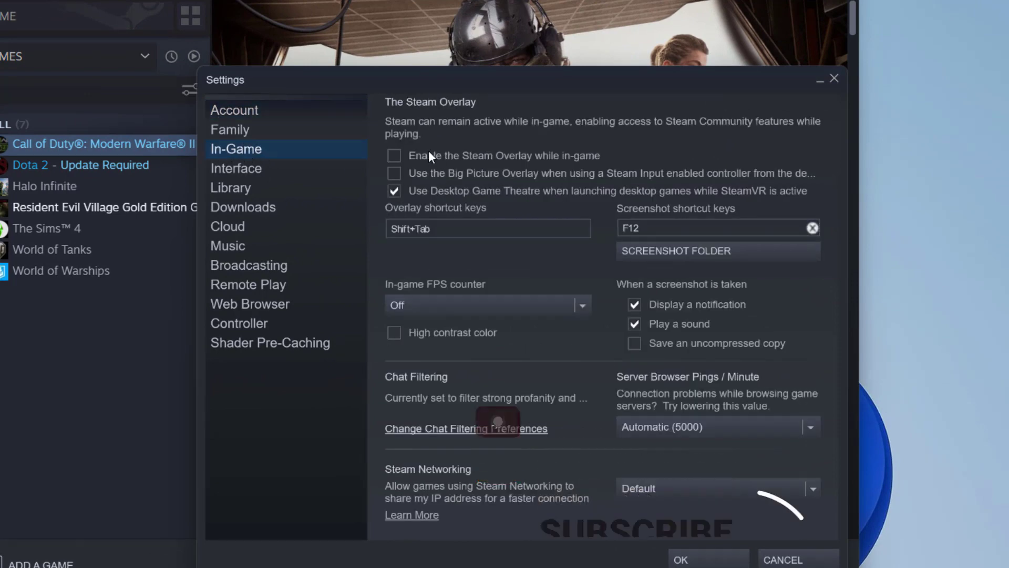
pyautogui.click(446, 155)
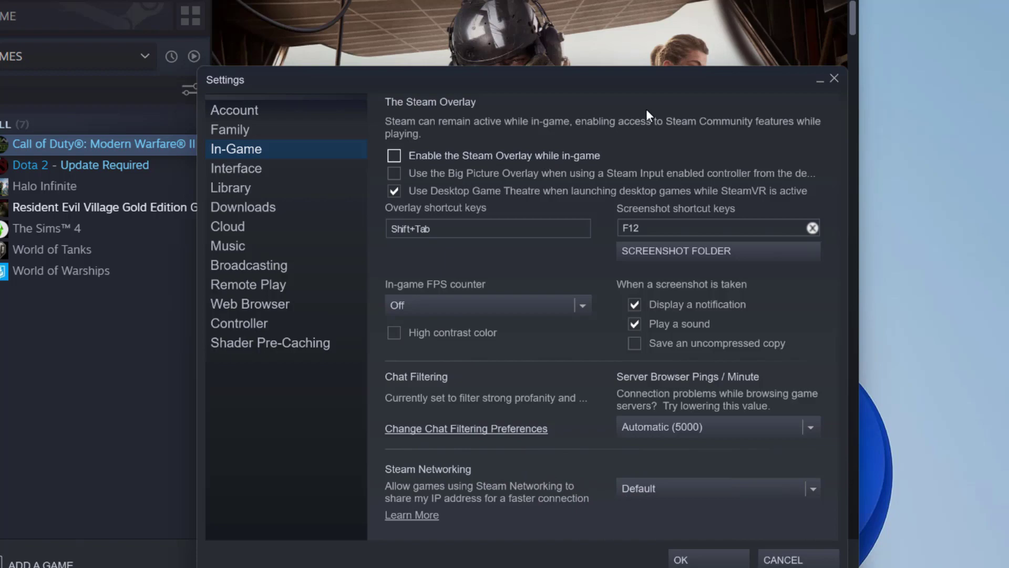
pyautogui.click(681, 560)
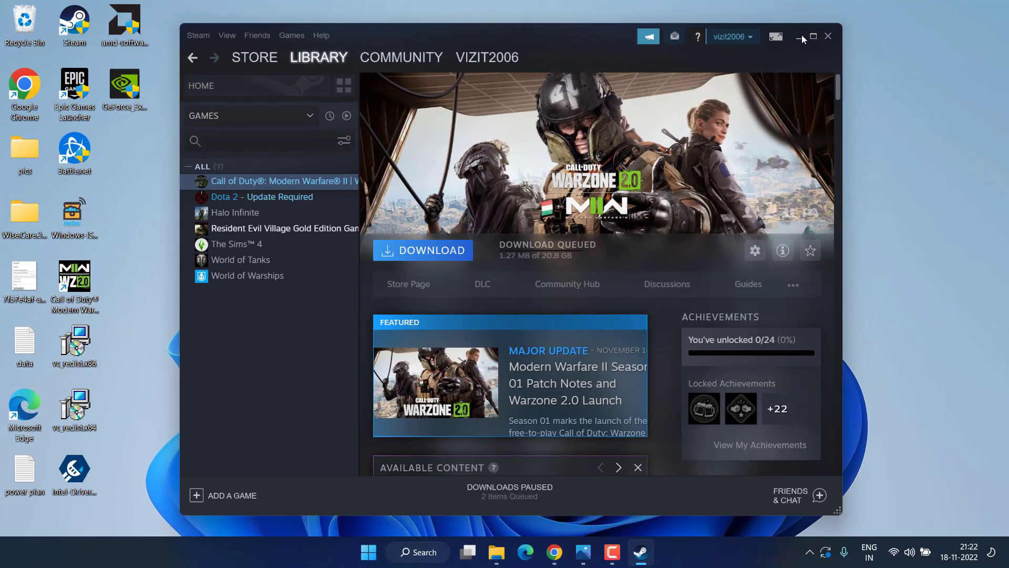
pyautogui.click(806, 38)
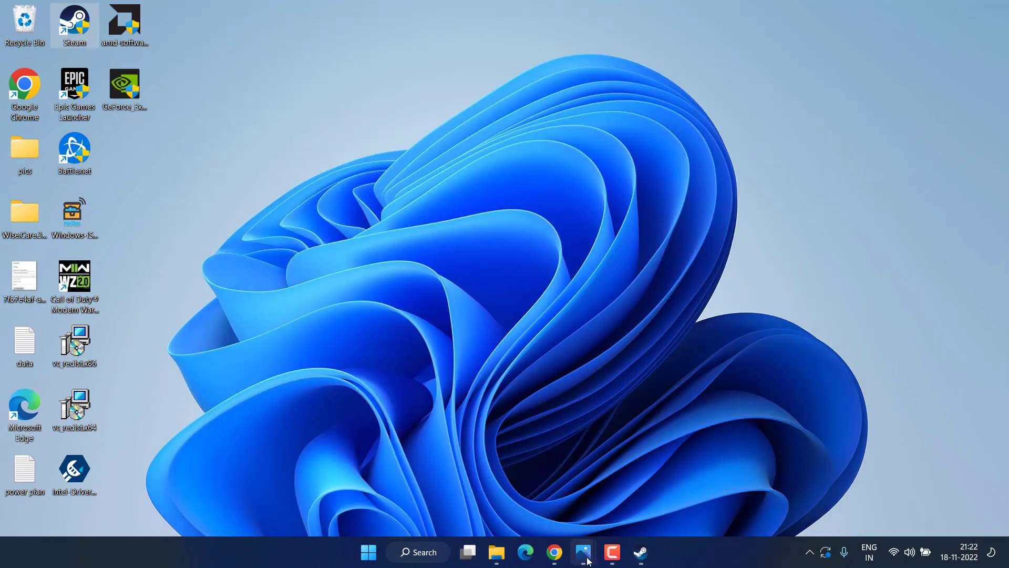
pyautogui.moveTo(583, 552)
pyautogui.click(508, 504)
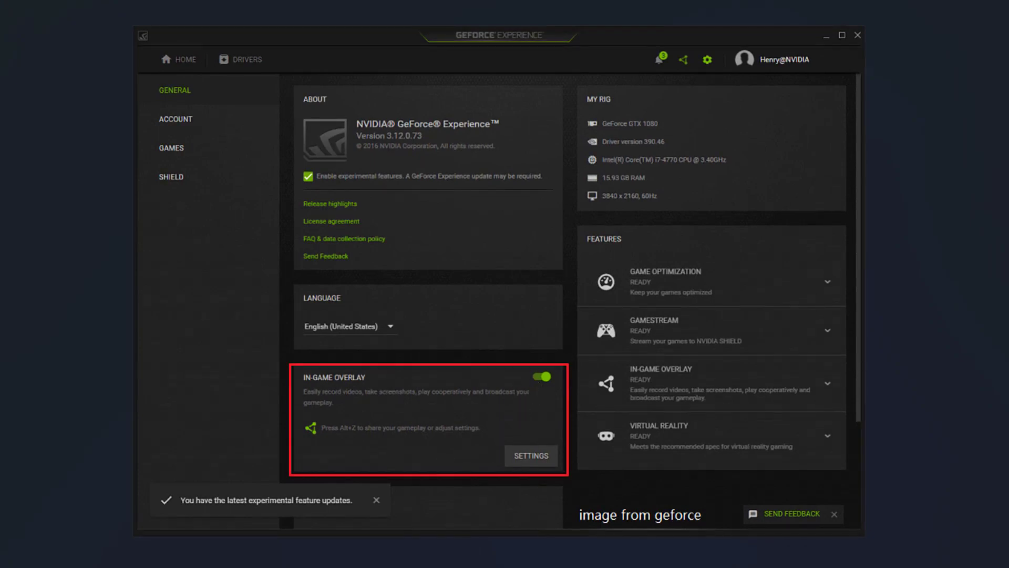
pyautogui.click(699, 523)
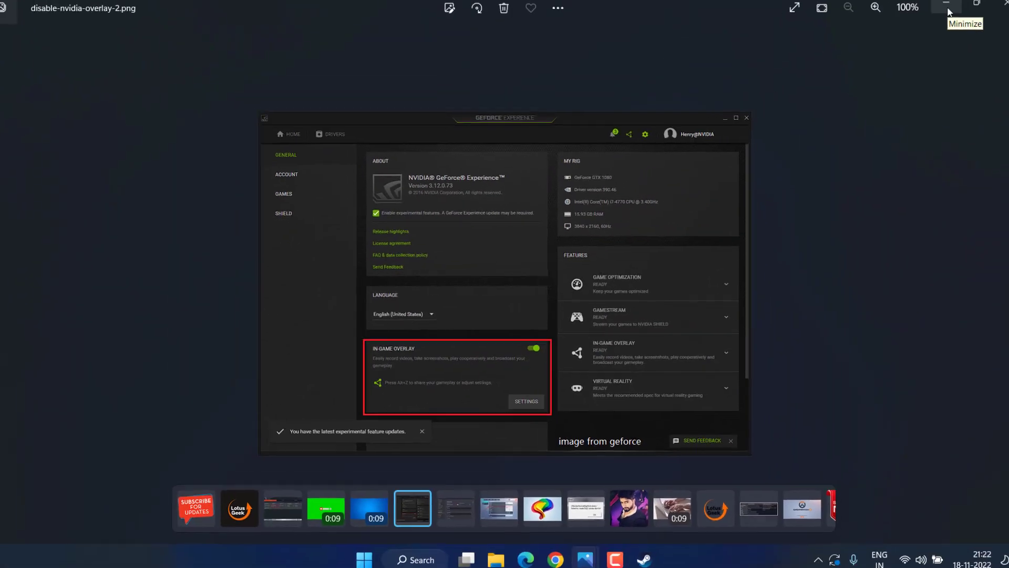
pyautogui.click(937, 9)
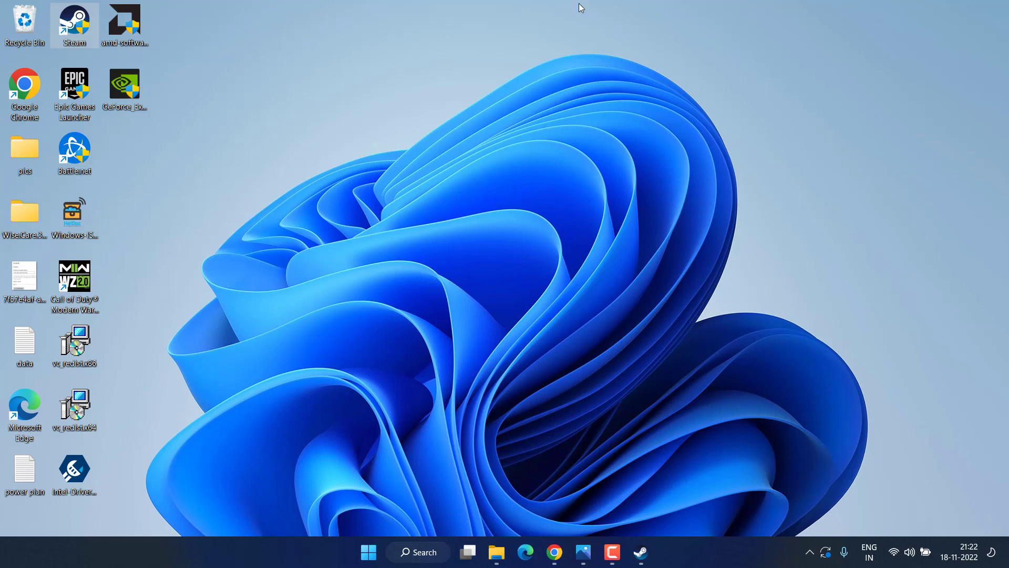
# Step: Review the Manage options for Call of Duty in the Steam Library, then switch to the Store
pyautogui.click(640, 552)
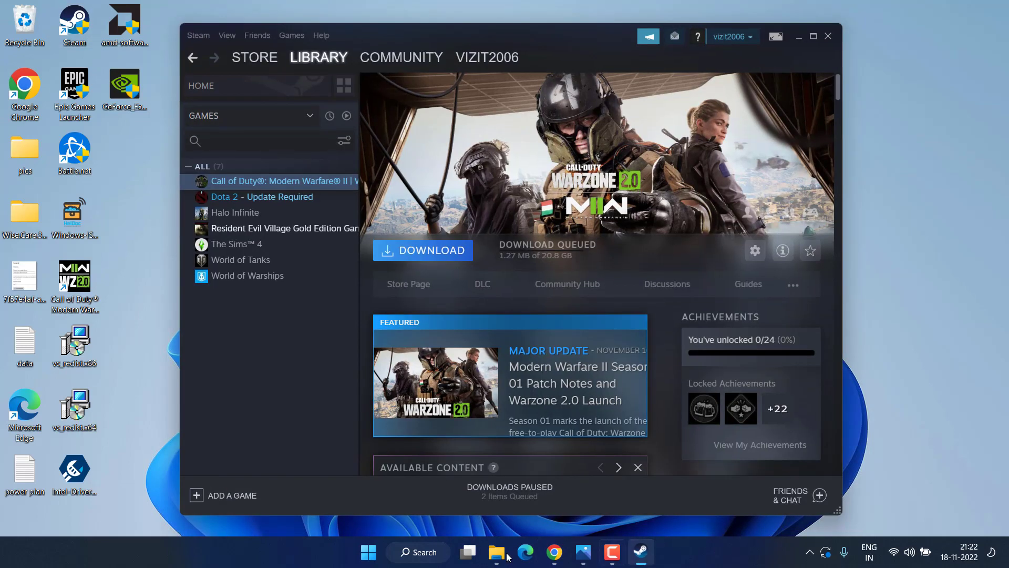
pyautogui.moveTo(400, 58)
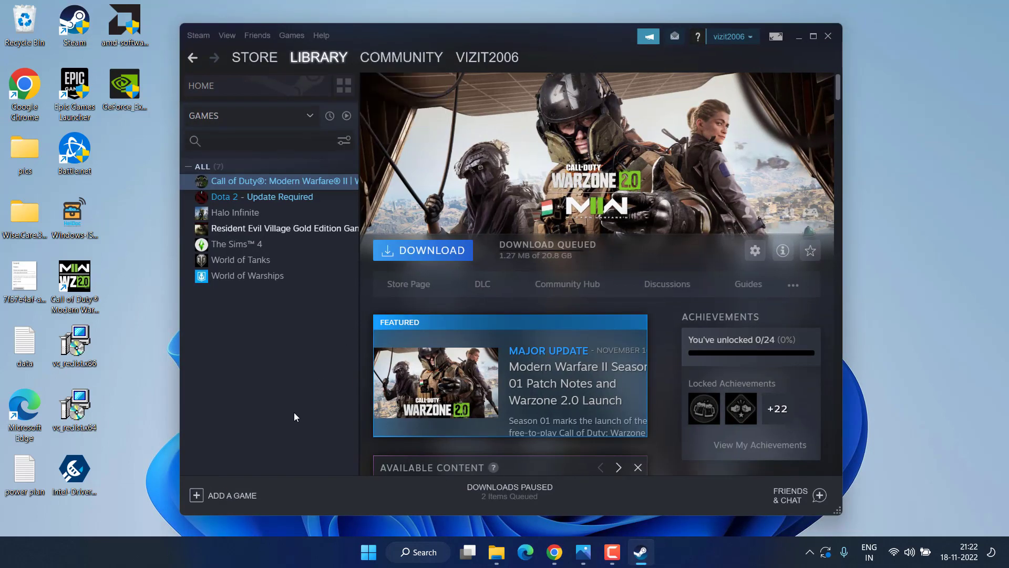
pyautogui.rightClick(301, 182)
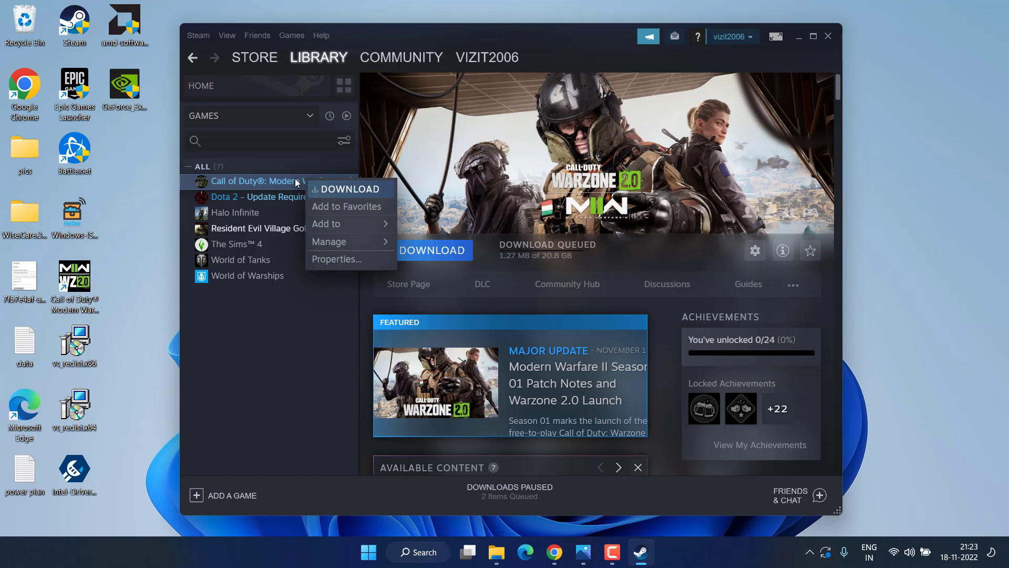
pyautogui.moveTo(340, 241)
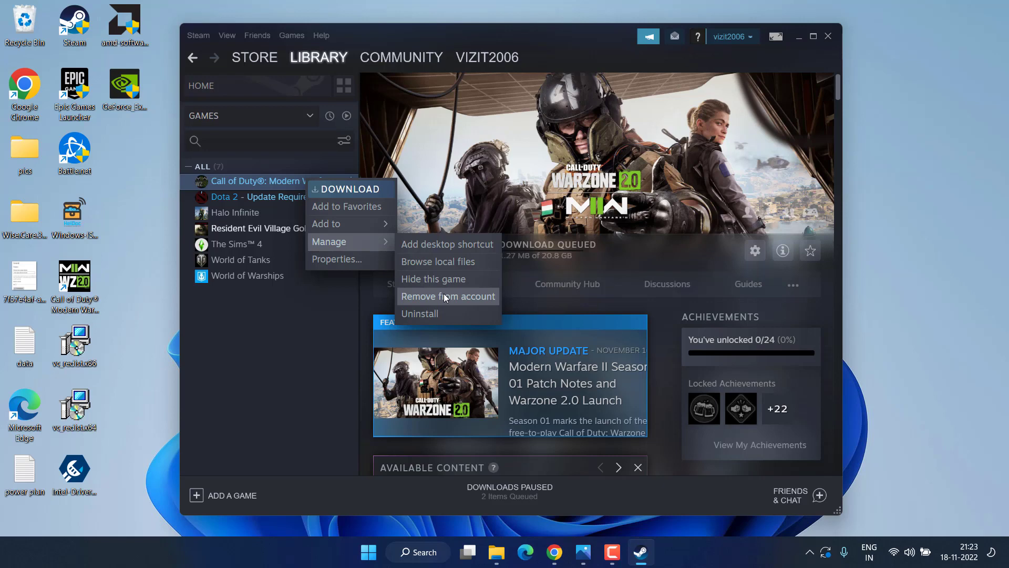
pyautogui.click(242, 383)
pyautogui.click(277, 56)
pyautogui.moveTo(333, 46)
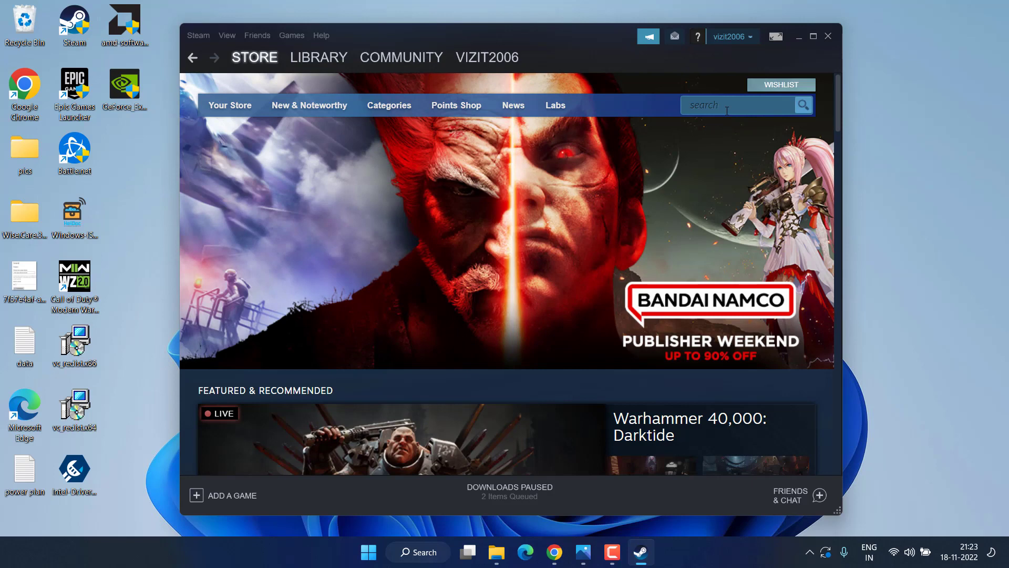
# Step: Search the store for 'warzone', open the Call of Duty: Warzone 2.0 page past the age check, then minimize Steam
pyautogui.click(727, 110)
pyautogui.write('warzone')
pyautogui.press('Return')
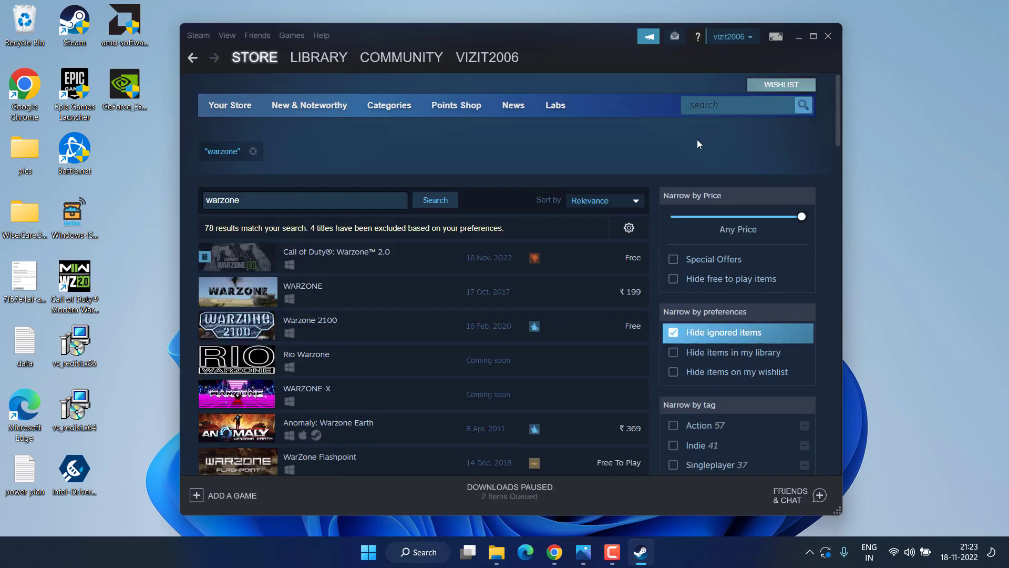
pyautogui.click(377, 273)
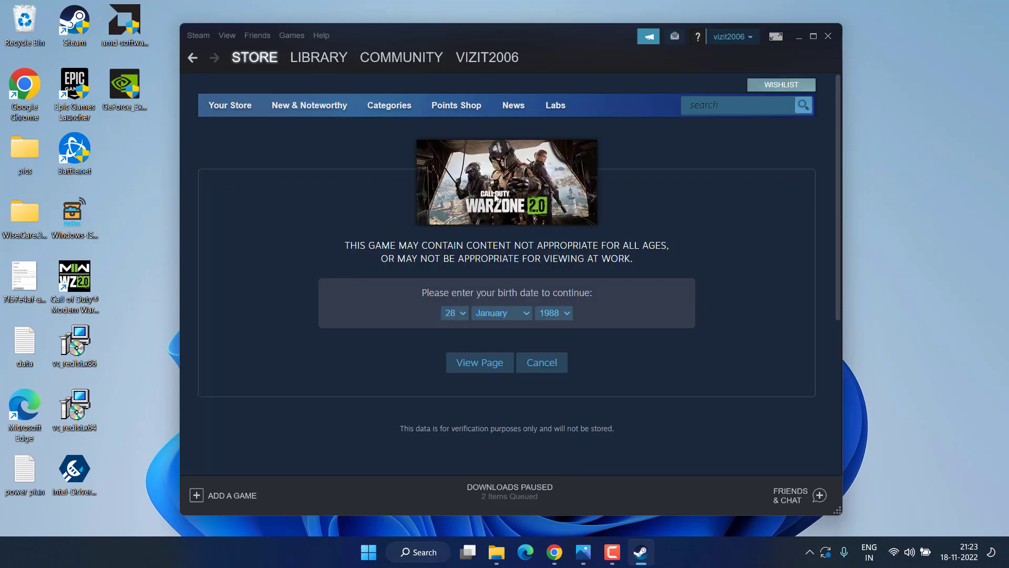
pyautogui.click(477, 368)
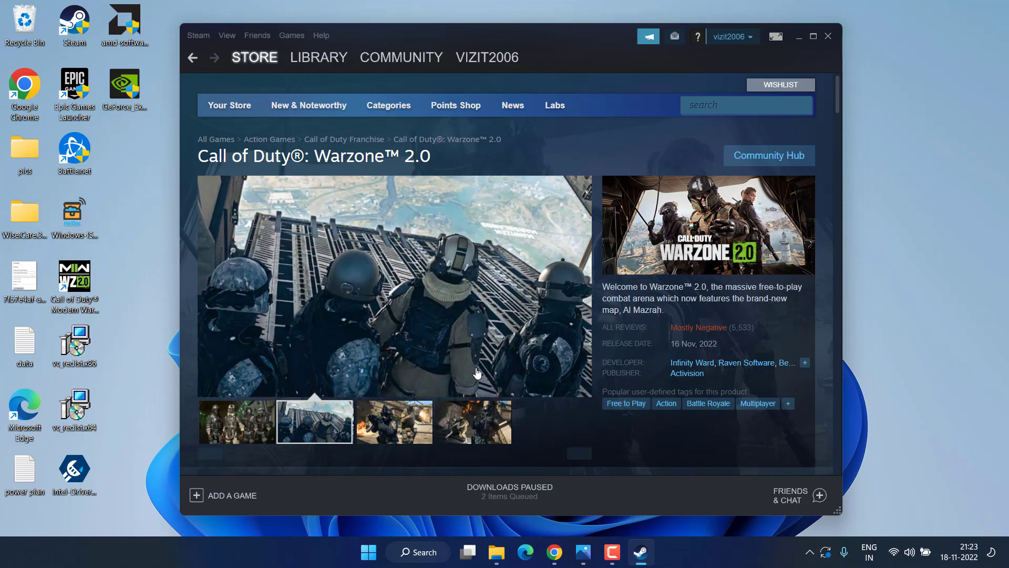
pyautogui.click(798, 38)
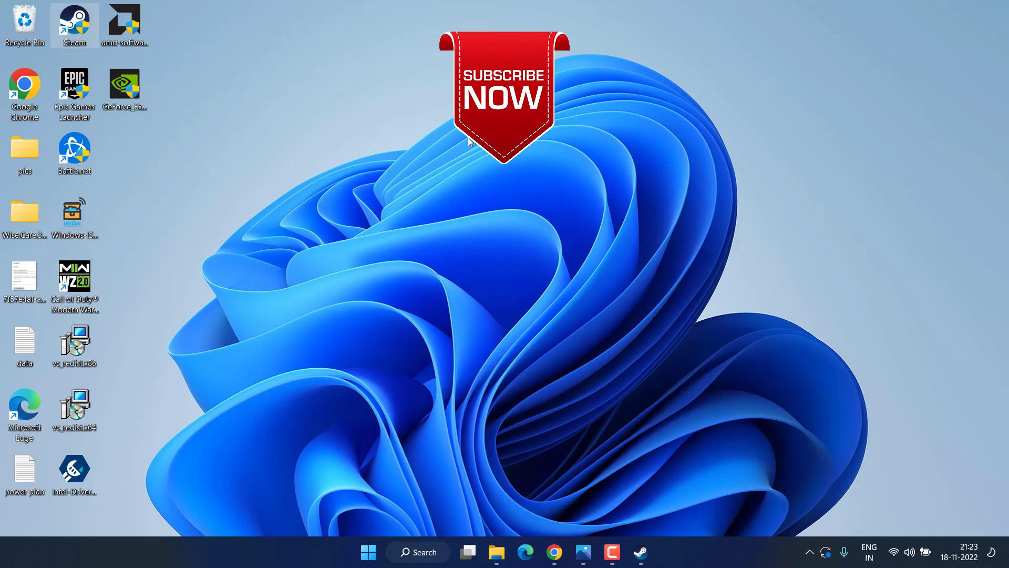